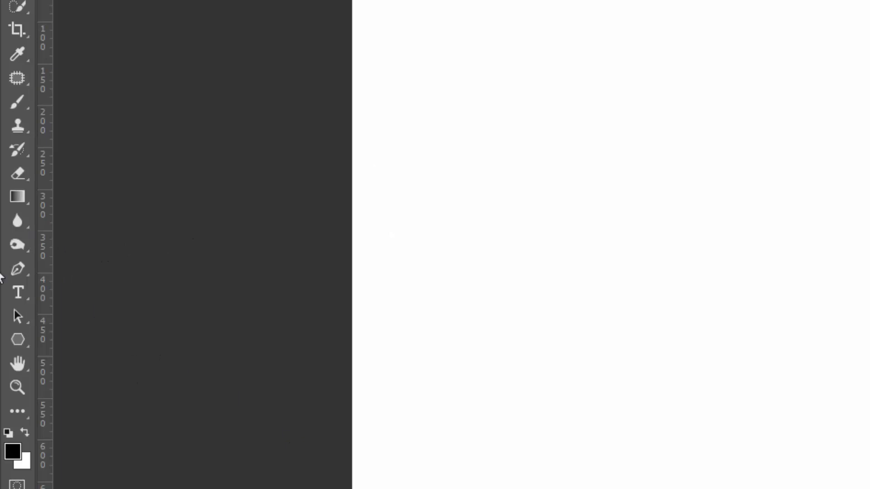
- Draw a black rounded rectangle about 893 by 498 px with a 10 px radius across the canvas middle, and remove its stroke
right_click(23, 341)
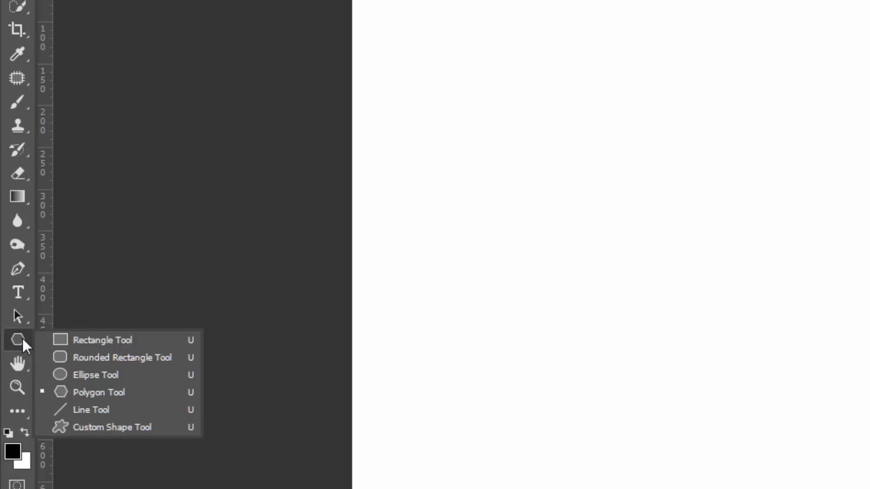
click(128, 358)
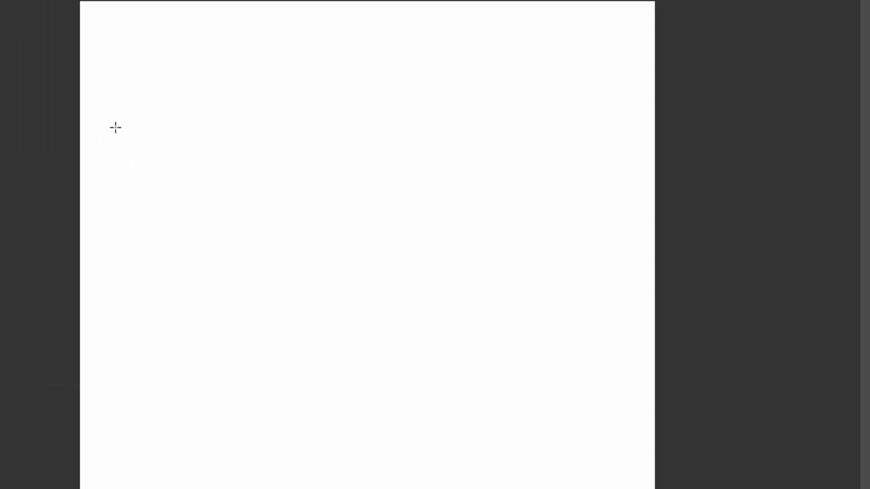
drag(116, 127, 622, 408)
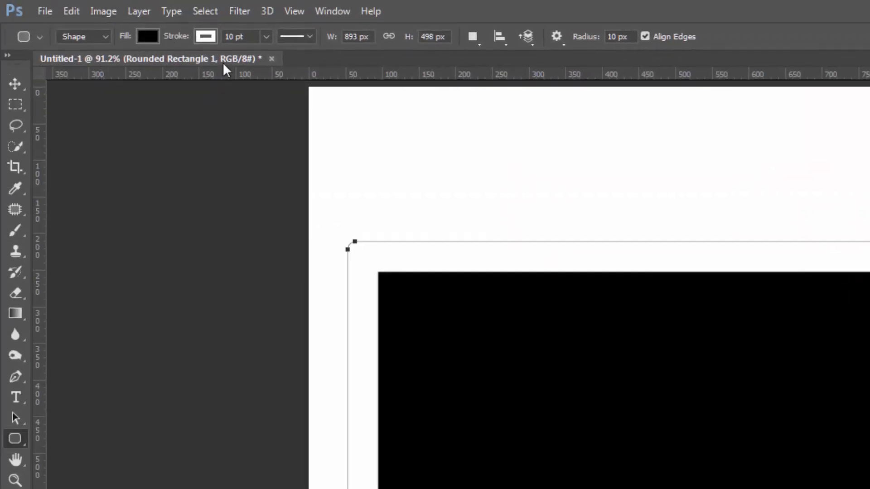
click(213, 39)
click(137, 67)
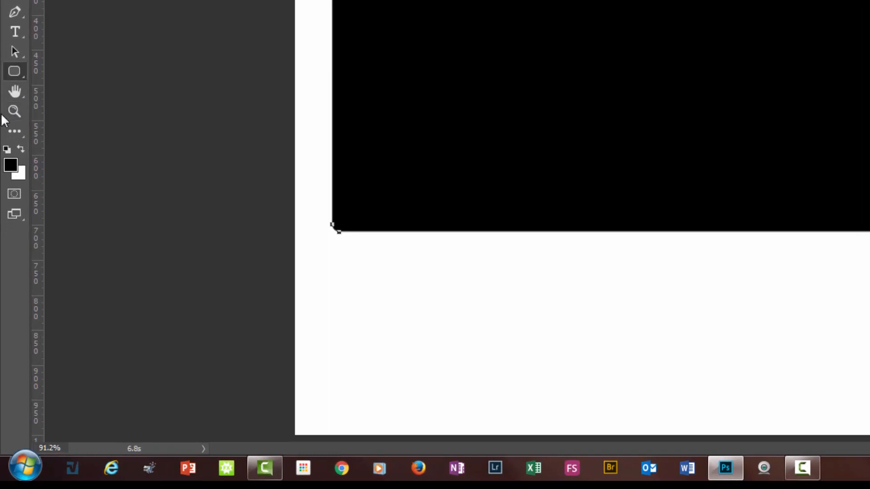
- Draw two black six-sided polygons above the rectangle, about 623 by 665 px and about 553 by 514 px
click(16, 70)
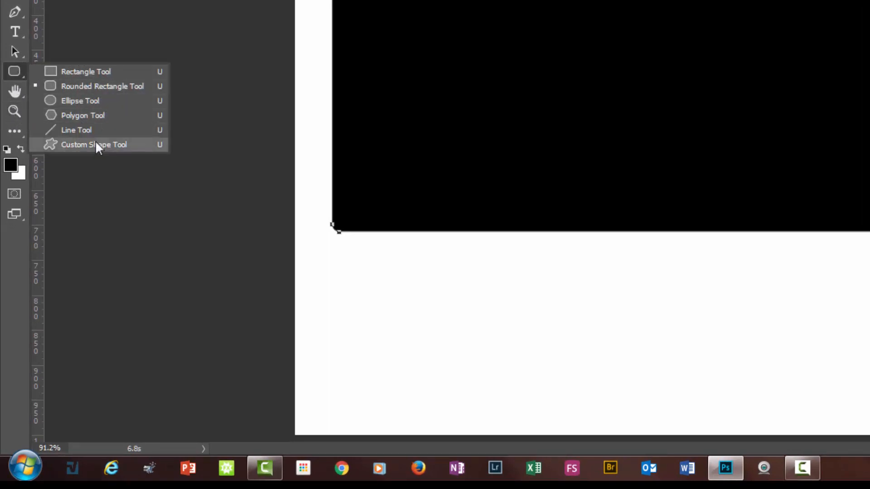
click(92, 118)
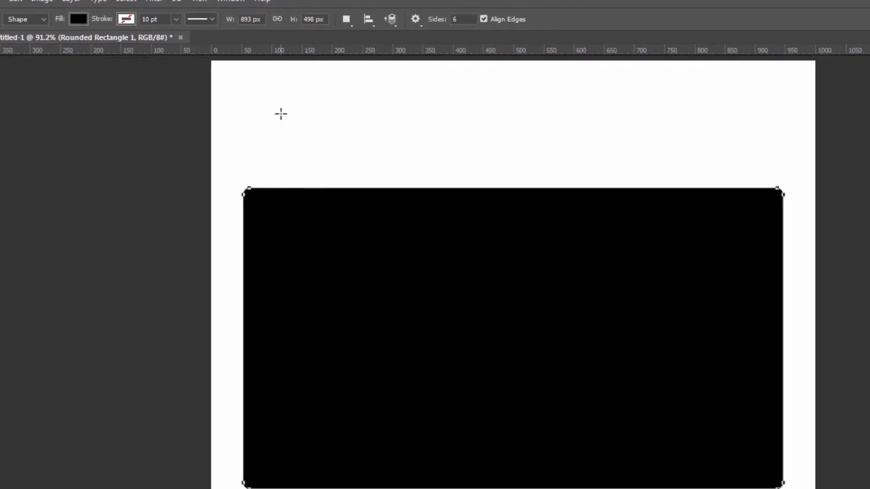
drag(280, 115, 439, 239)
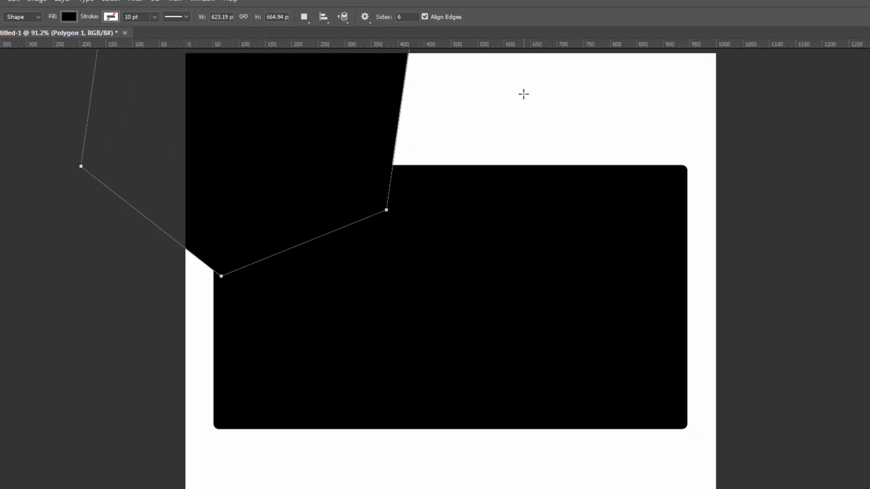
drag(524, 94, 614, 212)
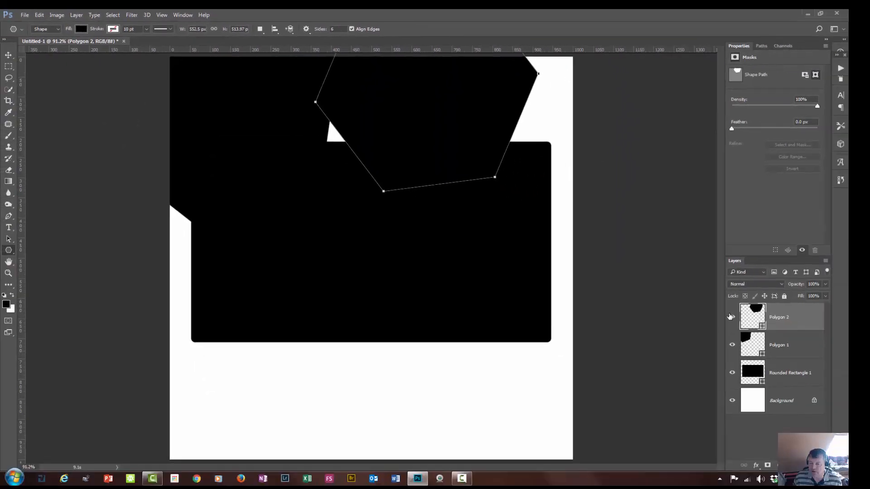
- Hide the Polygon 2 layer and move the Polygon 1 hexagon fully onto the canvas, overlapping the rectangle
click(733, 317)
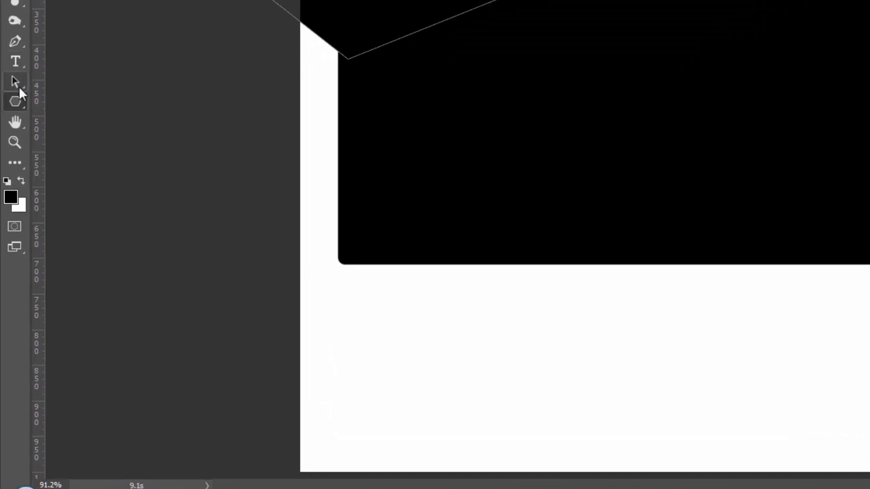
click(12, 81)
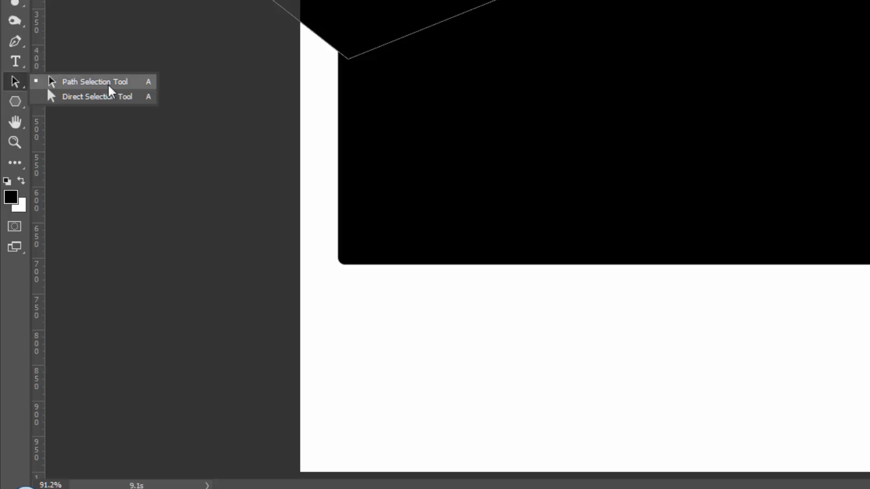
click(109, 82)
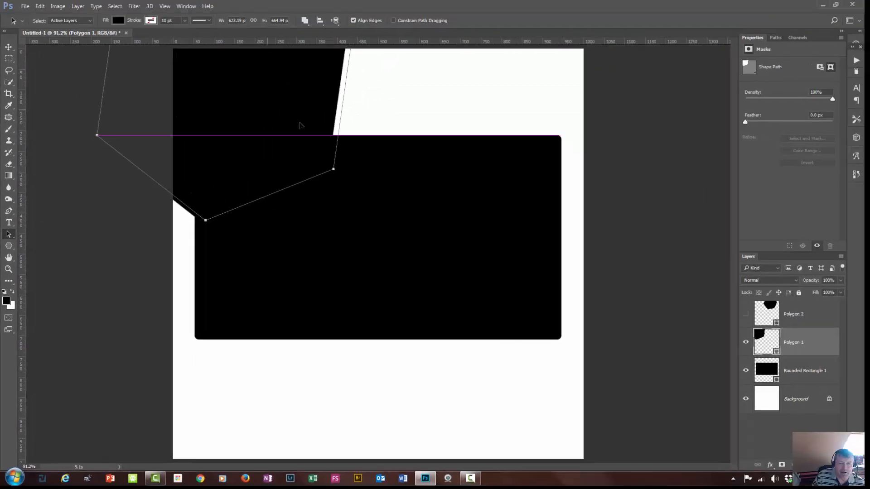
drag(273, 111, 392, 224)
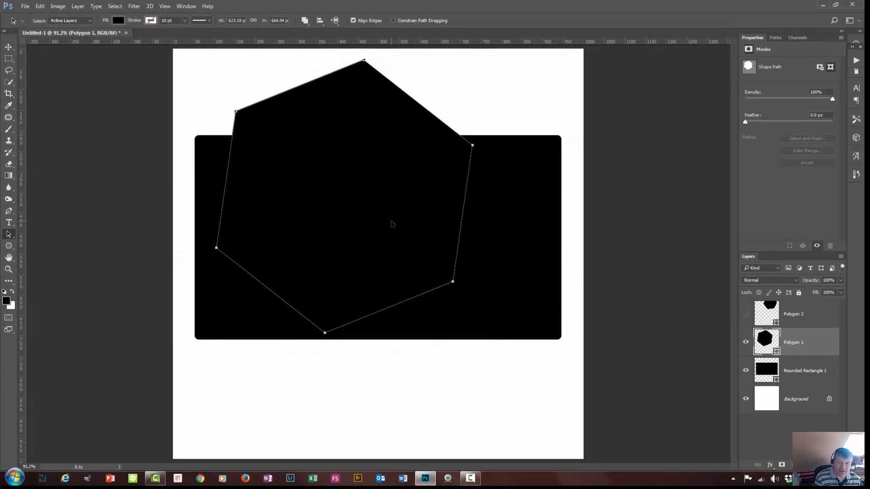
- Hide the Background layer and rotate the larger hexagon to about 23° so its upper edge is nearly level
key(ctrl+t)
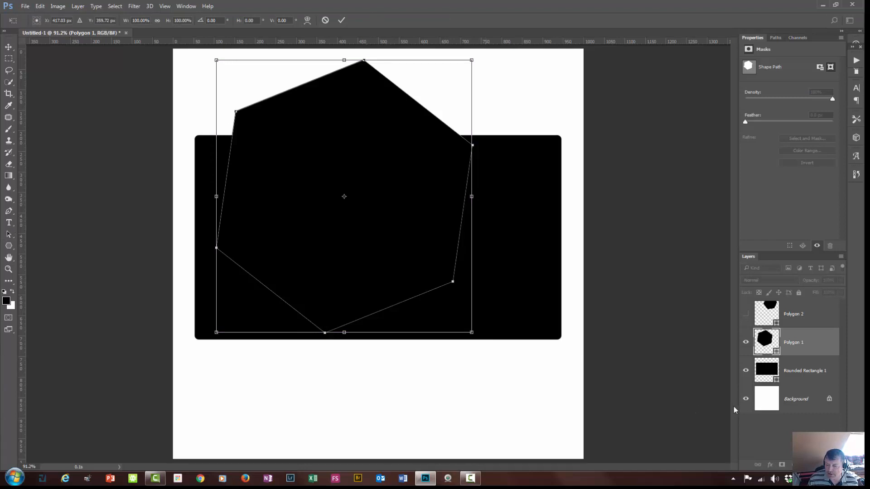
click(325, 19)
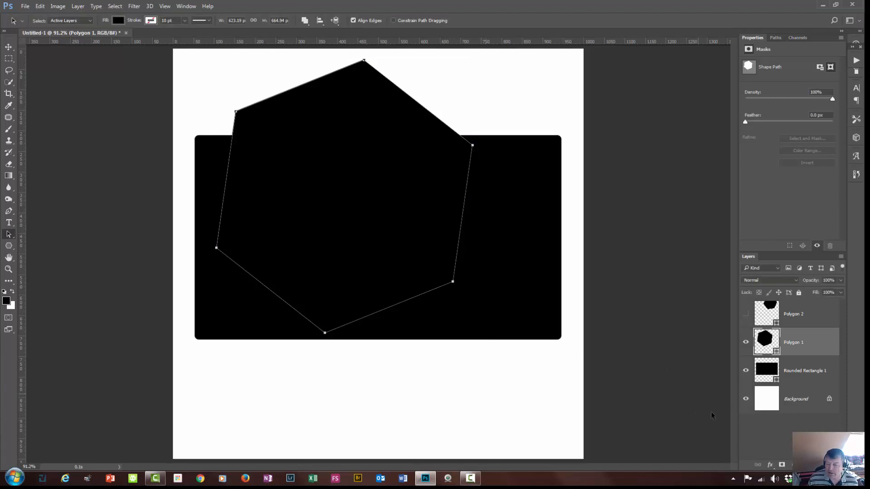
click(746, 400)
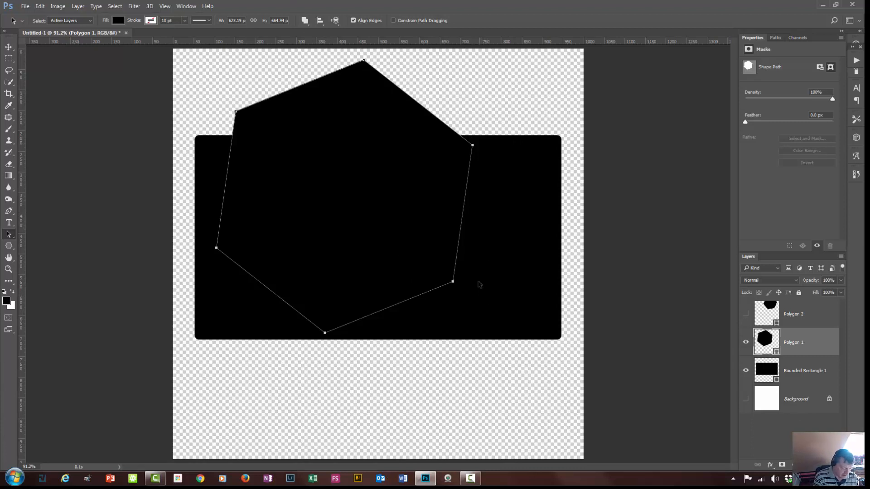
key(ctrl+t)
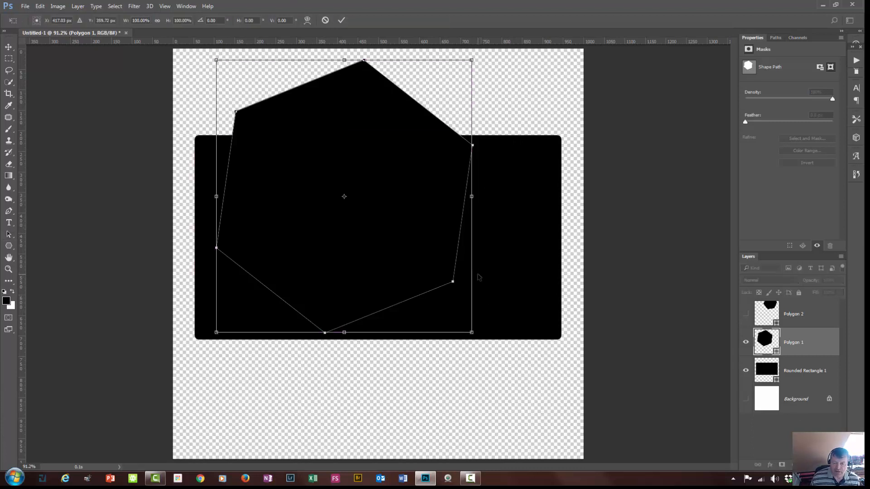
drag(485, 356, 421, 417)
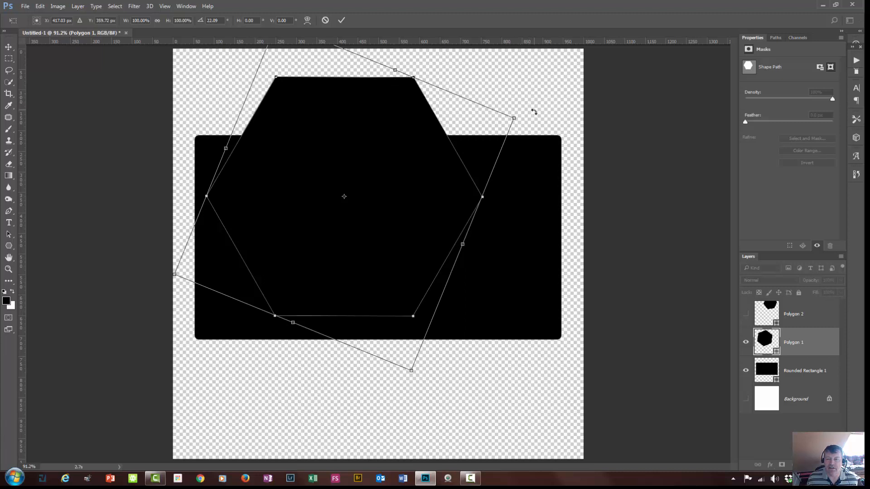
drag(534, 112, 533, 116)
- Shift the larger hexagon toward the rectangle's right half and scale it proportionally to about 92%
drag(368, 171, 441, 184)
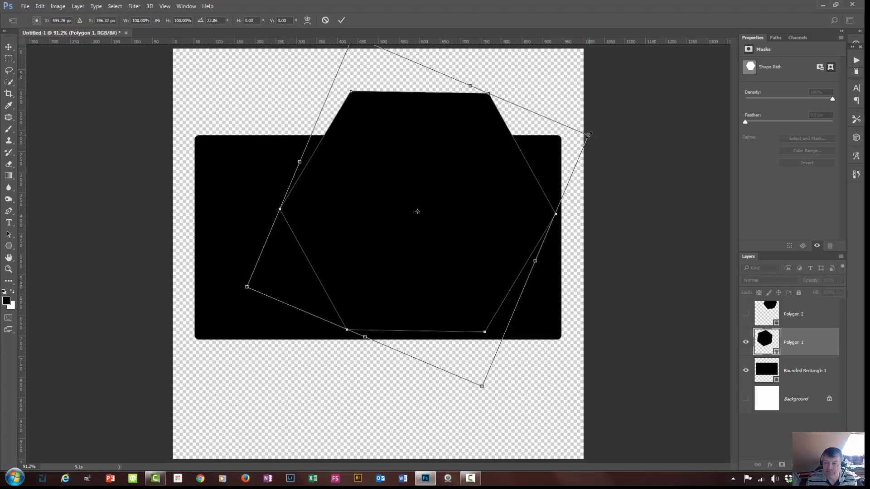
drag(589, 135, 574, 141)
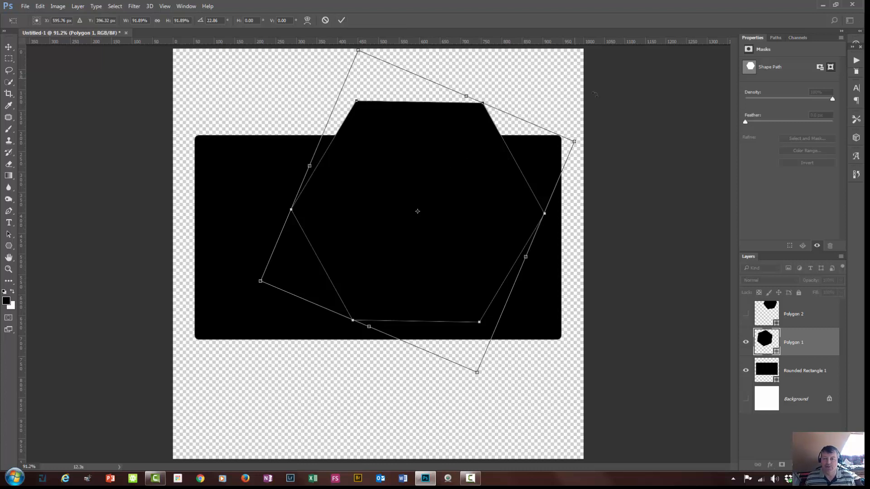
alt+click(586, 137)
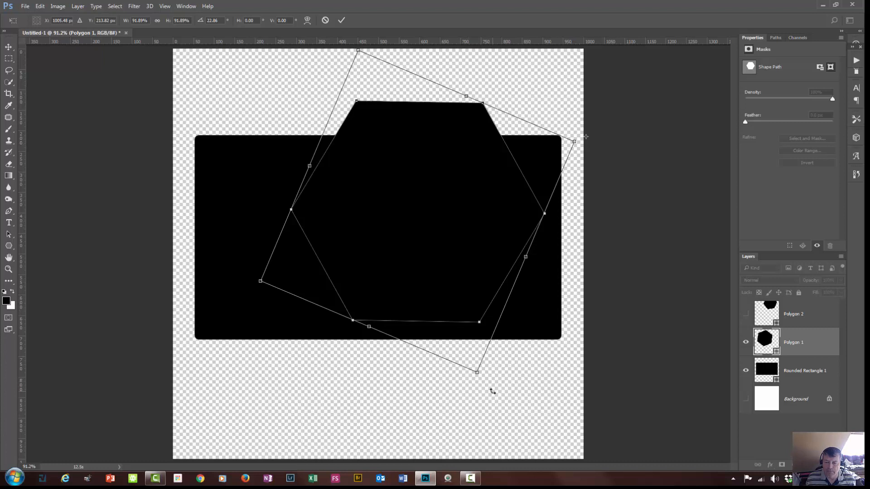
key(ctrl+z)
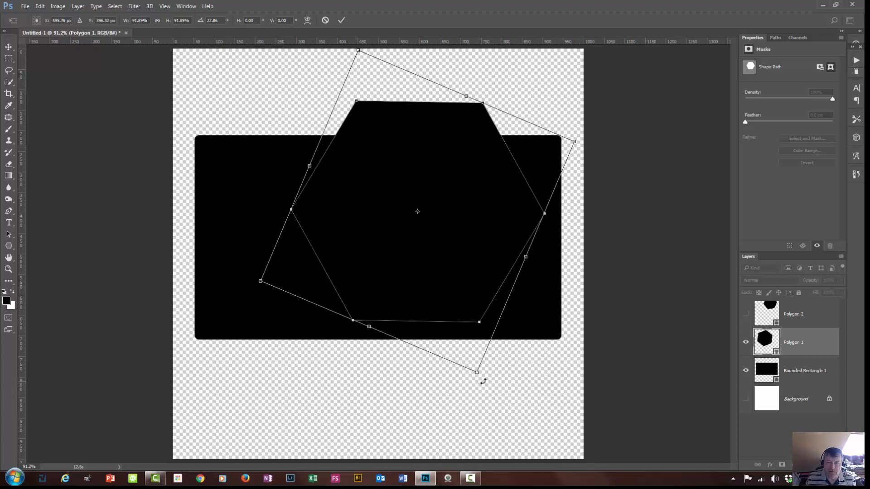
- Refine the larger hexagon's rotation to about 22° and centre it horizontally on the canvas at X 500 px
drag(484, 382, 486, 383)
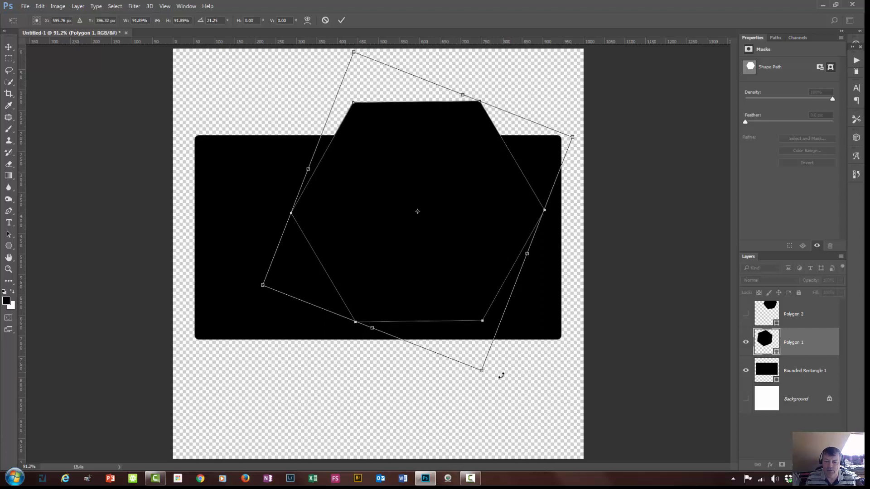
drag(498, 381, 494, 383)
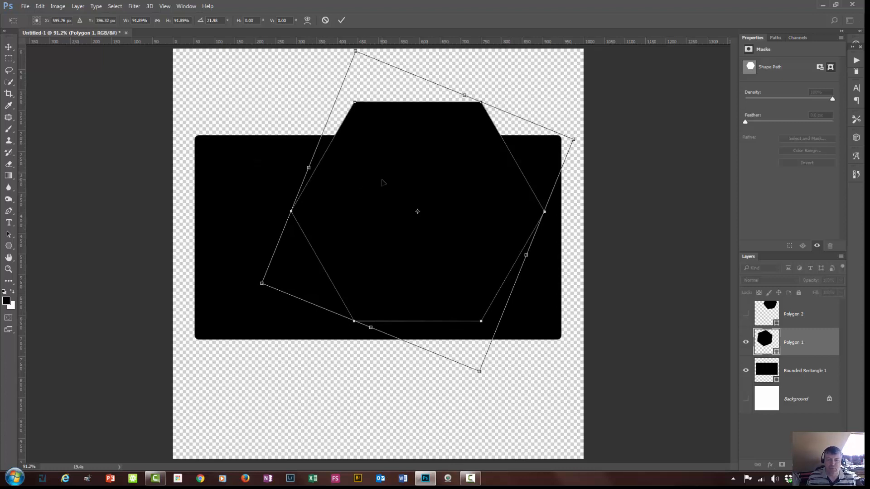
drag(394, 174, 354, 176)
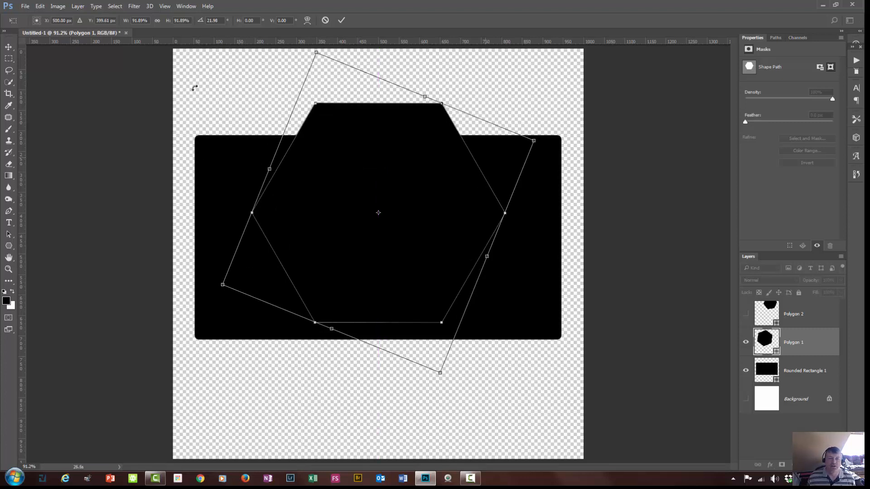
click(342, 20)
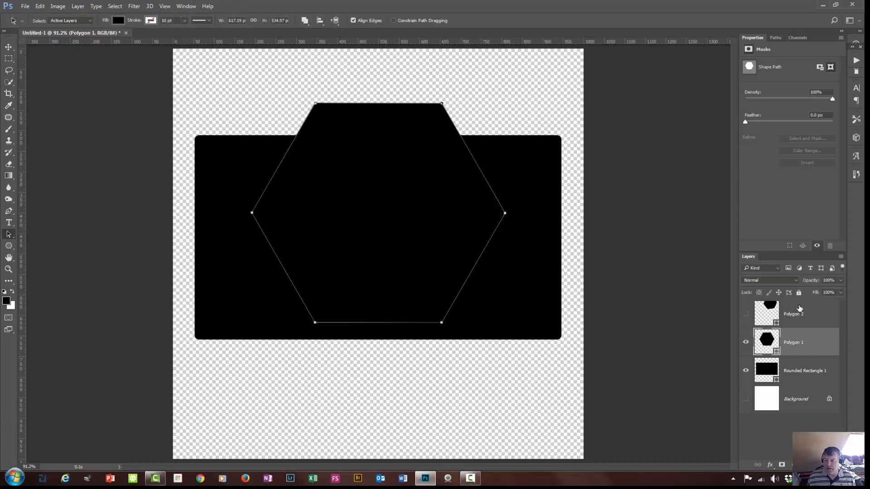
- Show the Polygon 2 layer and place its hexagon over the rectangle's left part, rotated about 7.5° to level its upper edge
click(745, 315)
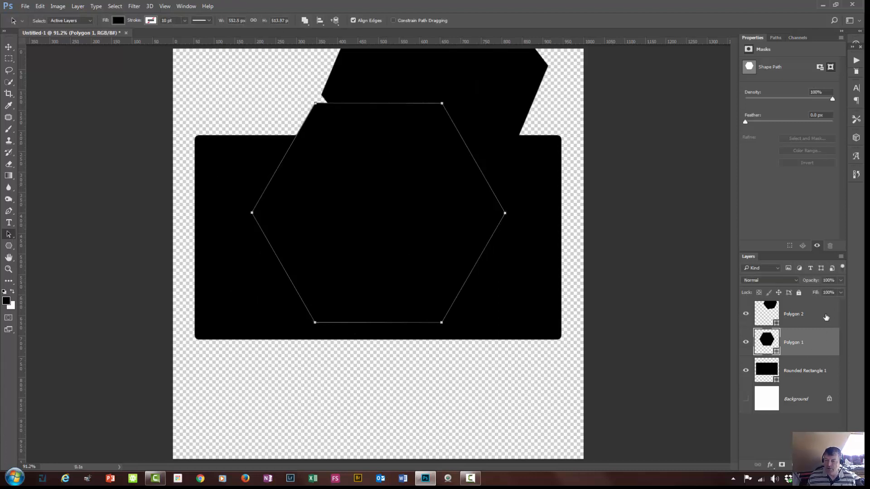
click(821, 316)
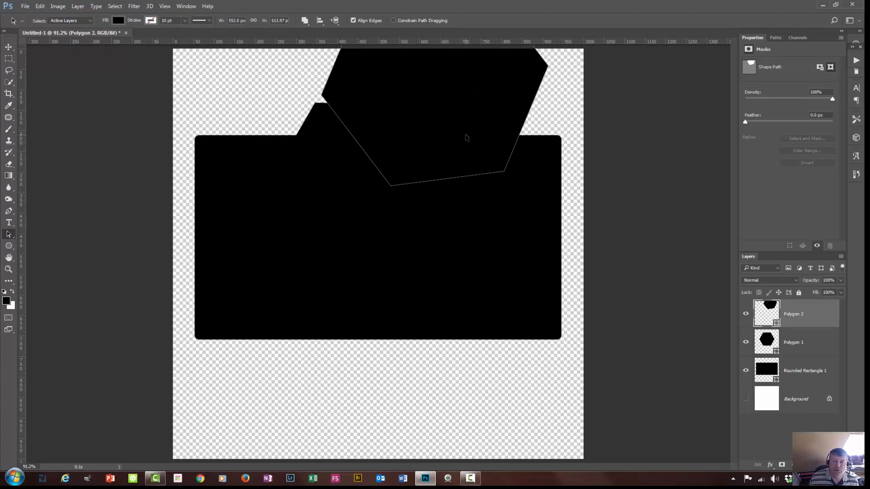
drag(467, 138, 319, 252)
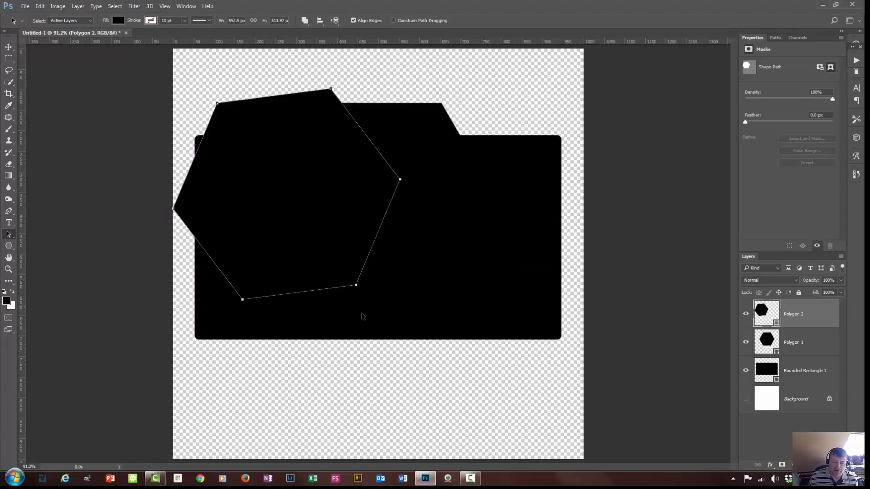
key(ctrl+t)
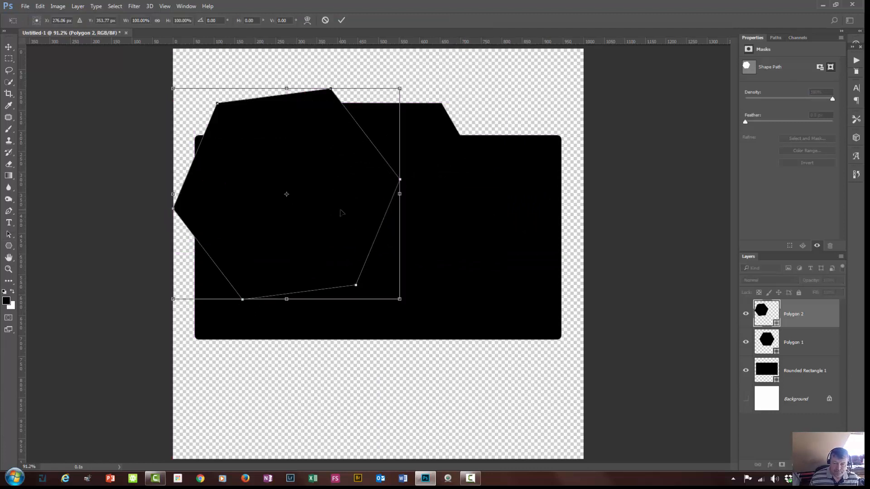
drag(406, 309, 395, 329)
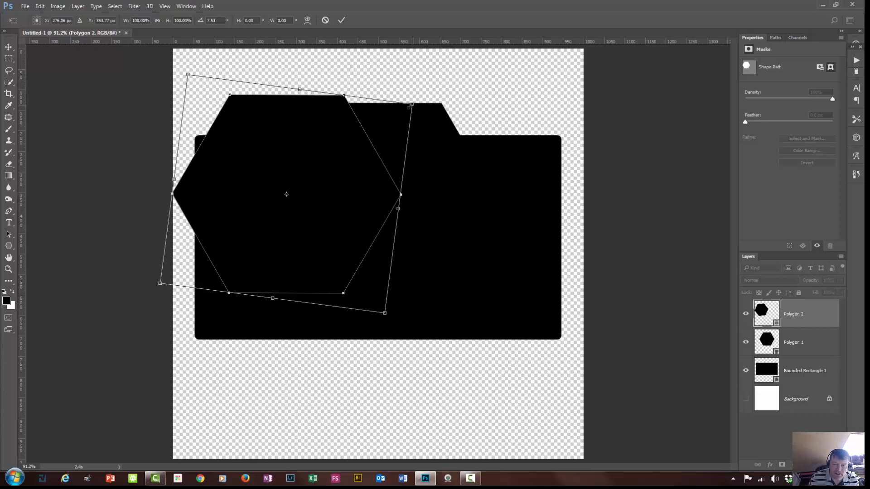
- Scale the Polygon 2 hexagon down to about 39% and position it so it protrudes above the rectangle's upper-left edge
drag(410, 107, 335, 159)
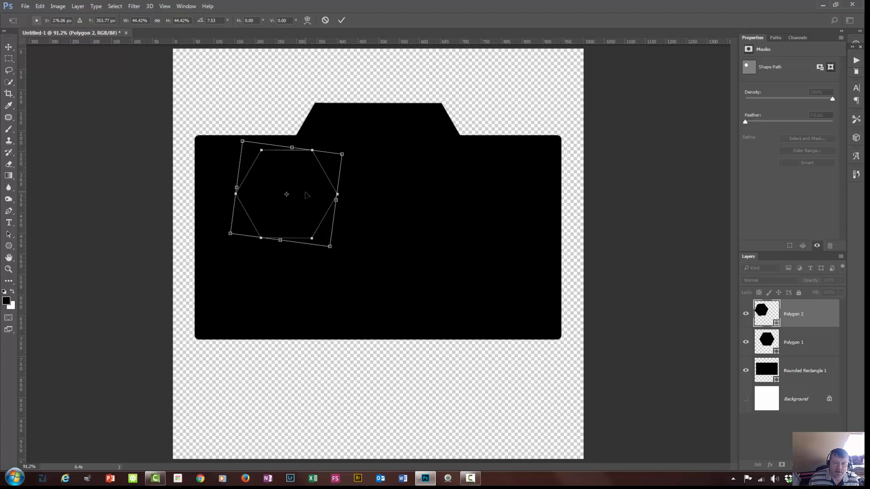
drag(307, 195, 269, 168)
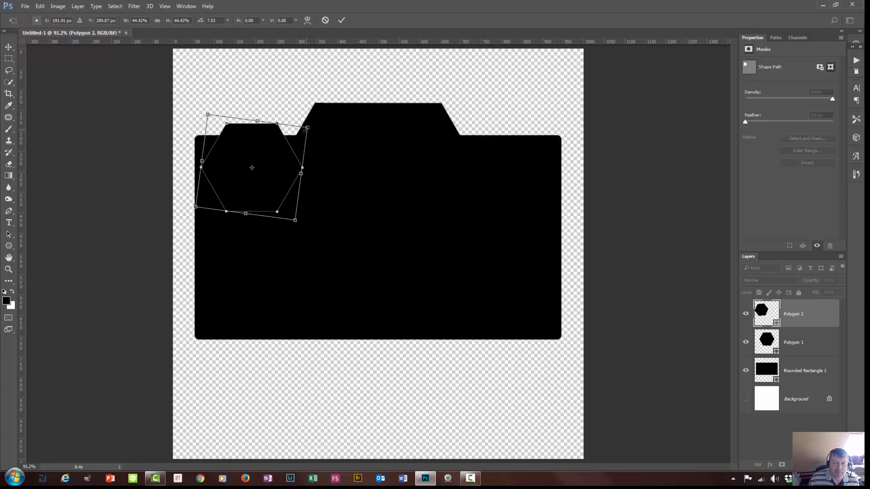
drag(307, 128, 263, 146)
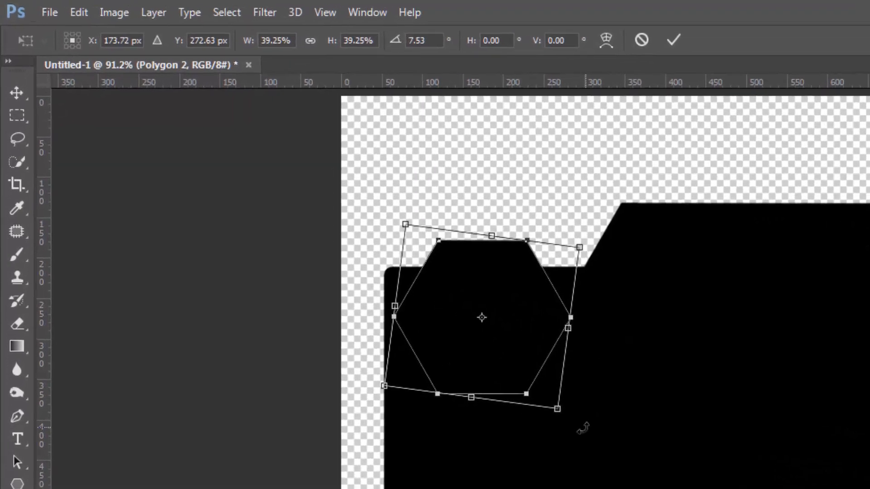
- Refine the Polygon 2 hexagon to about 36% scale and 9.9° rotation, placing its centre at about X 166 px
drag(299, 220, 294, 218)
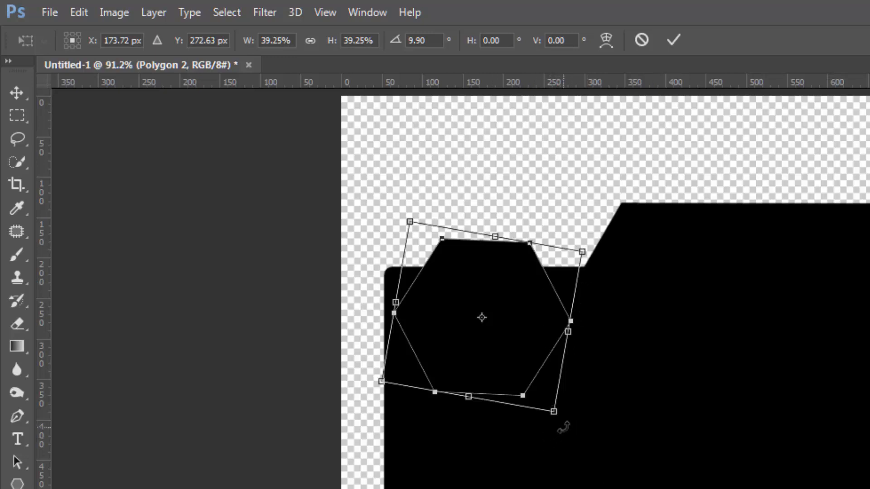
drag(559, 439, 598, 405)
key(ctrl+z)
drag(407, 219, 415, 230)
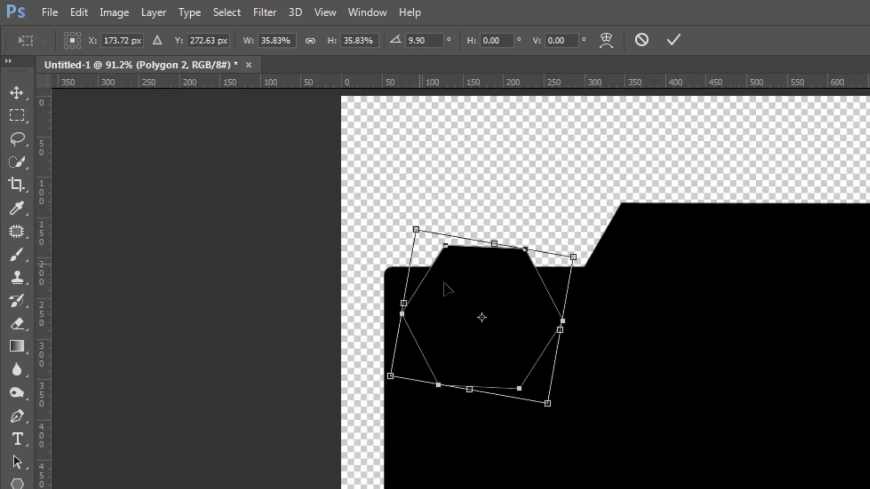
drag(502, 305, 496, 306)
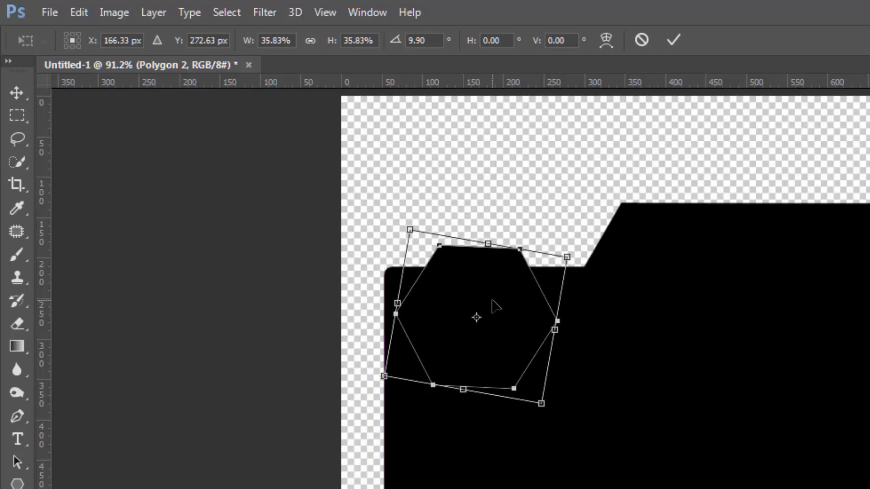
click(673, 41)
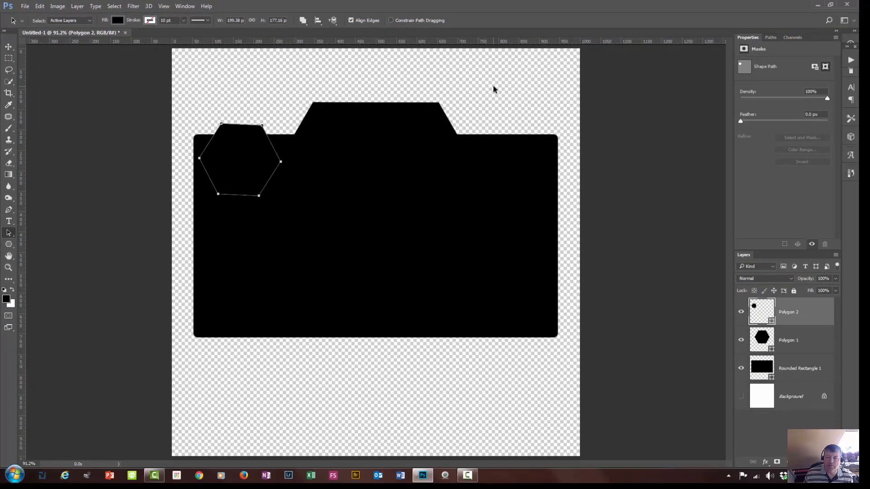
- Add a third hexagon about 145 px wide, rotated about 15.5°, protruding above the rectangle's upper edge near its right end
click(9, 245)
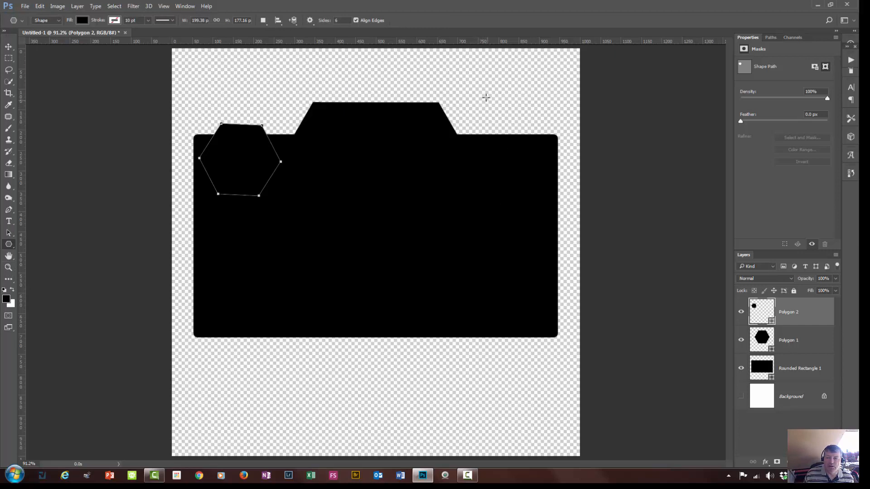
drag(485, 96, 507, 119)
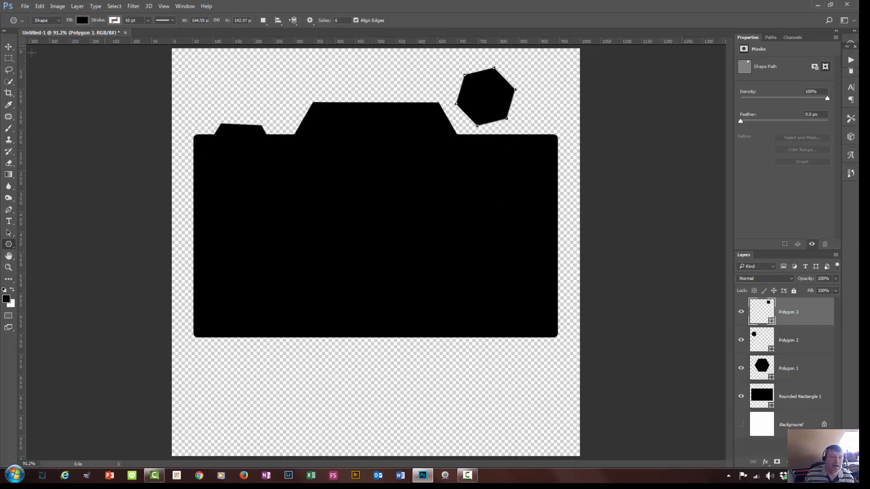
click(9, 233)
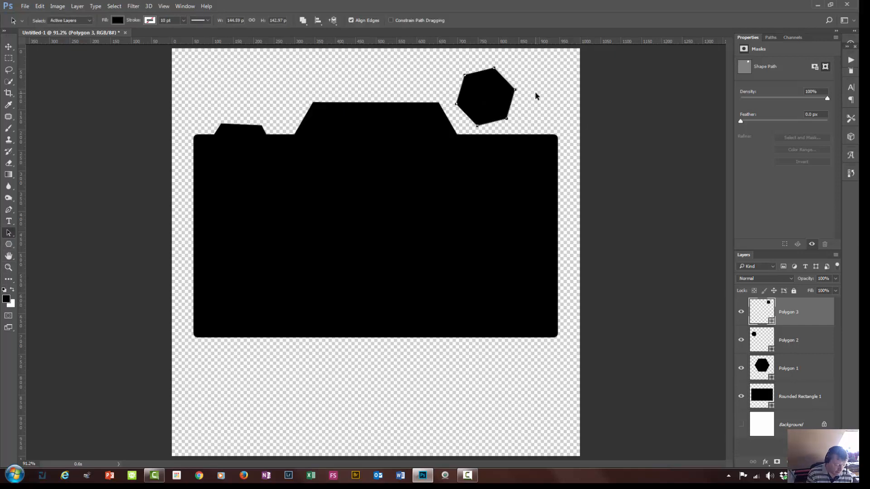
key(ctrl+t)
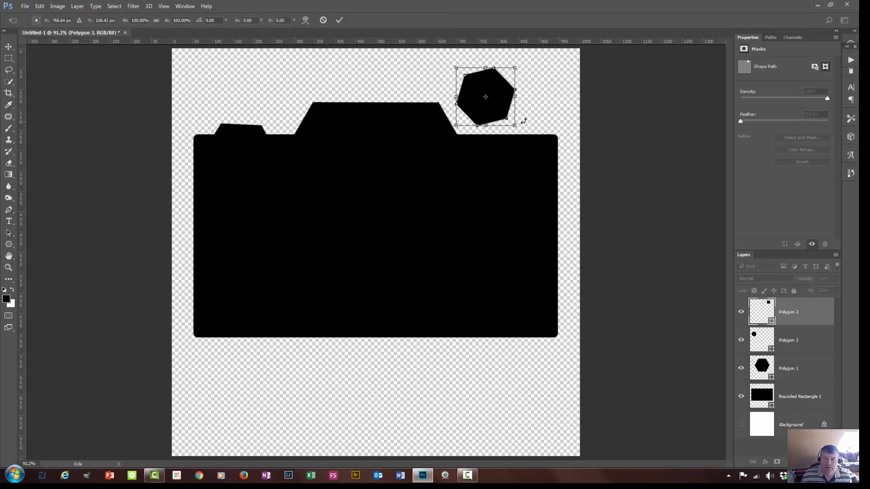
drag(522, 129, 511, 139)
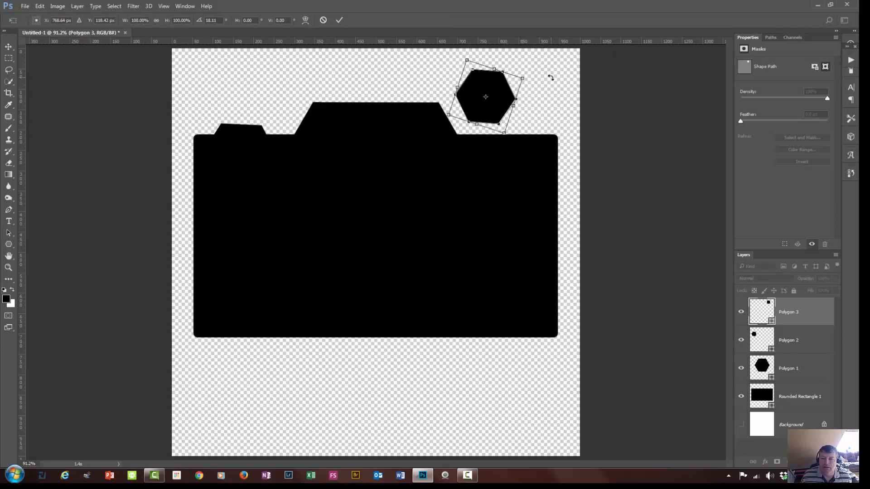
drag(551, 76, 551, 74)
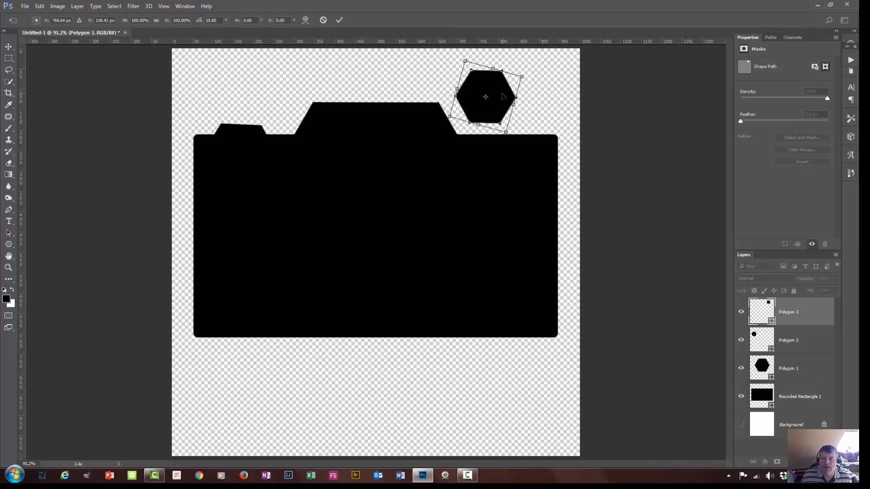
drag(503, 97, 522, 153)
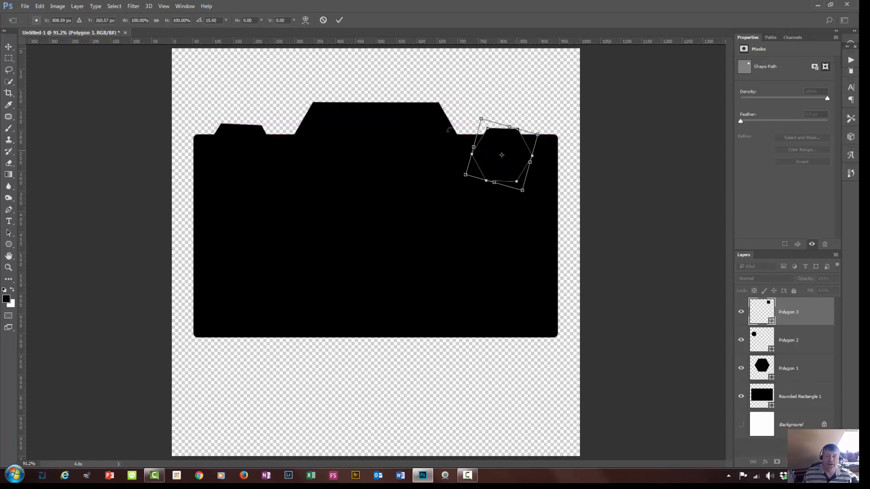
click(340, 20)
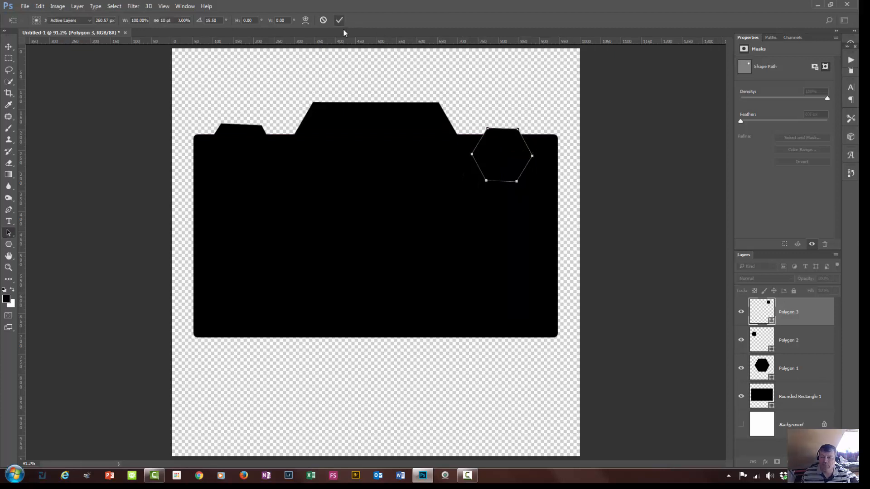
- Rotate the Polygon 2 hexagon about -1.85° to level its upper edge
click(824, 345)
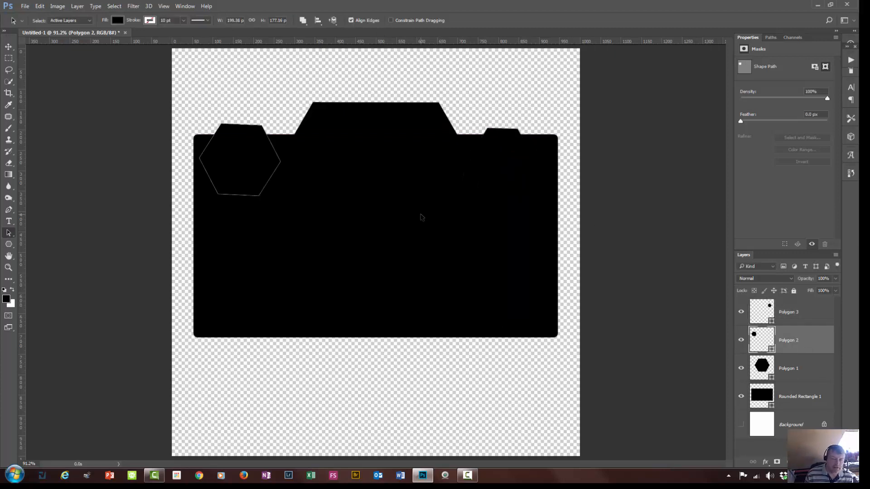
key(ctrl+t)
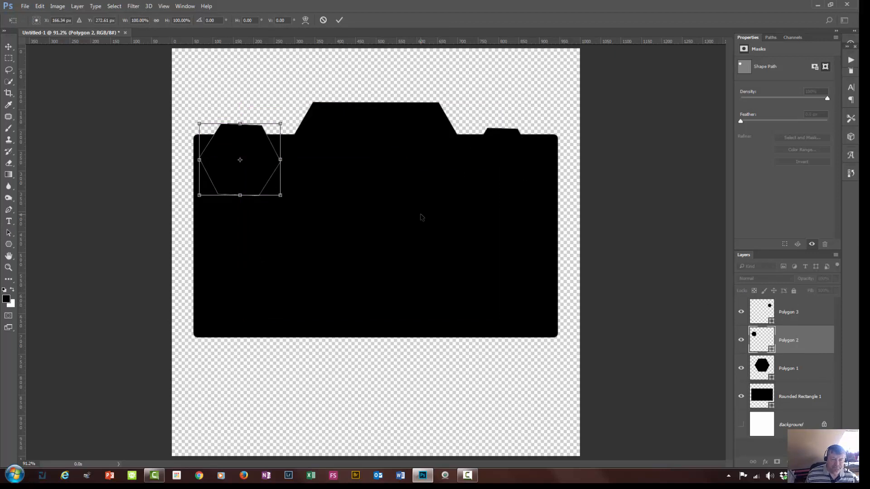
drag(300, 209, 301, 206)
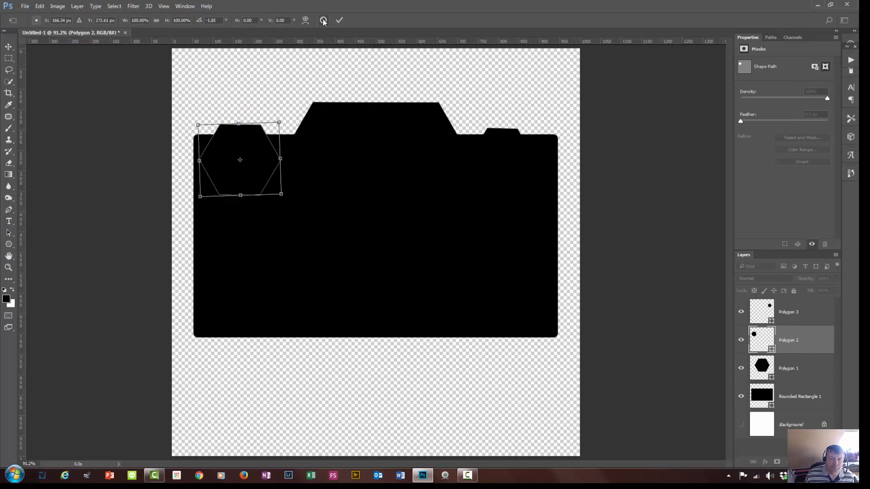
click(340, 20)
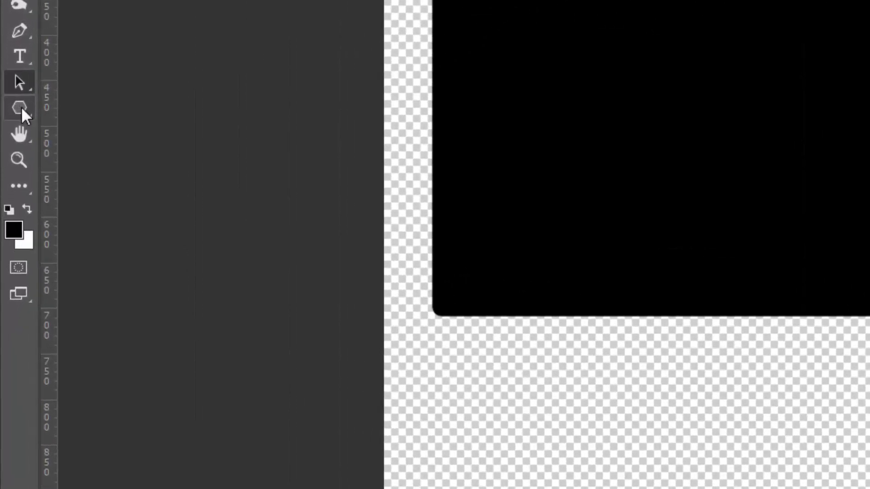
- Draw an ellipse about 417 by 412 px in the middle of the camera body as the lens outline
right_click(21, 108)
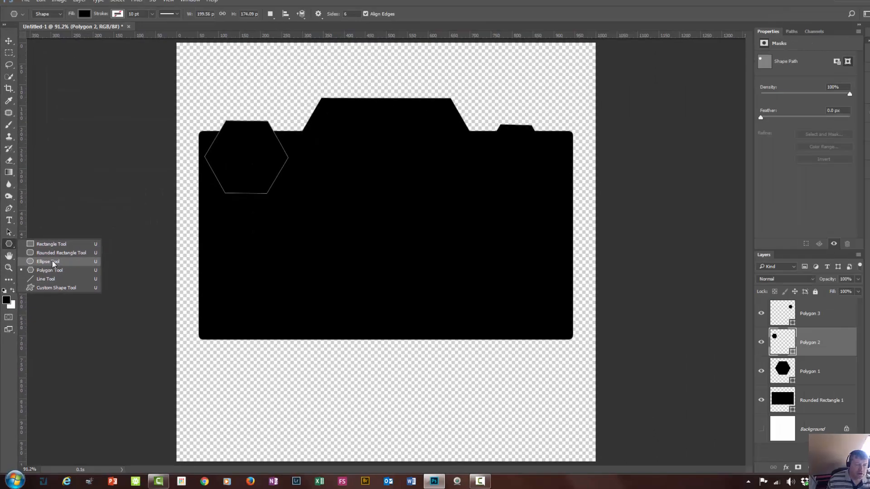
click(53, 263)
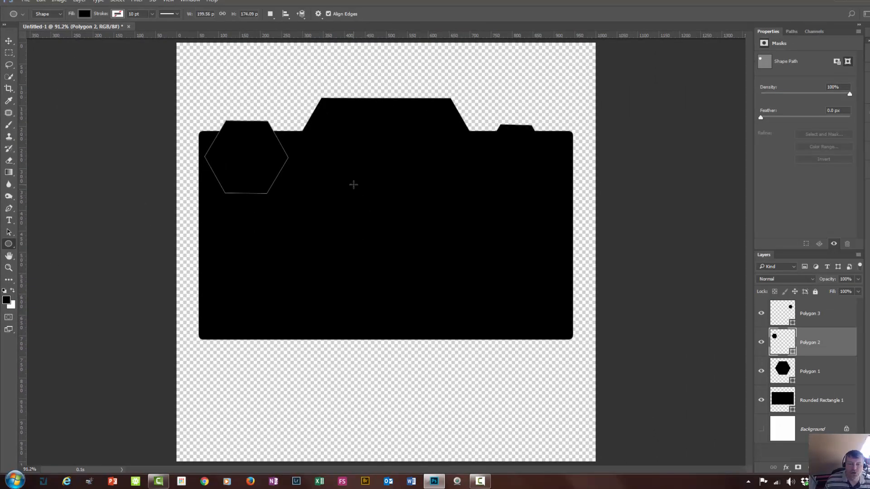
drag(345, 171, 471, 316)
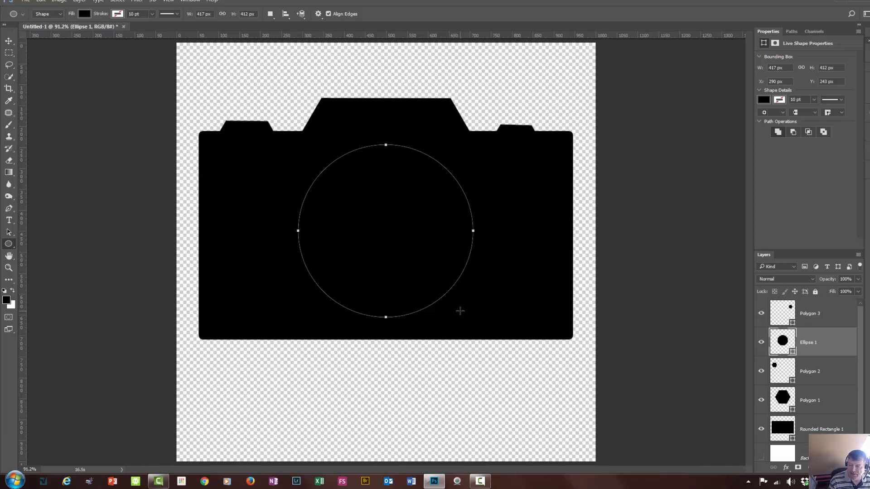
- Bring the Ellipse 1 layer to the top of the layer stack and duplicate it
key(ctrl+bracketright)
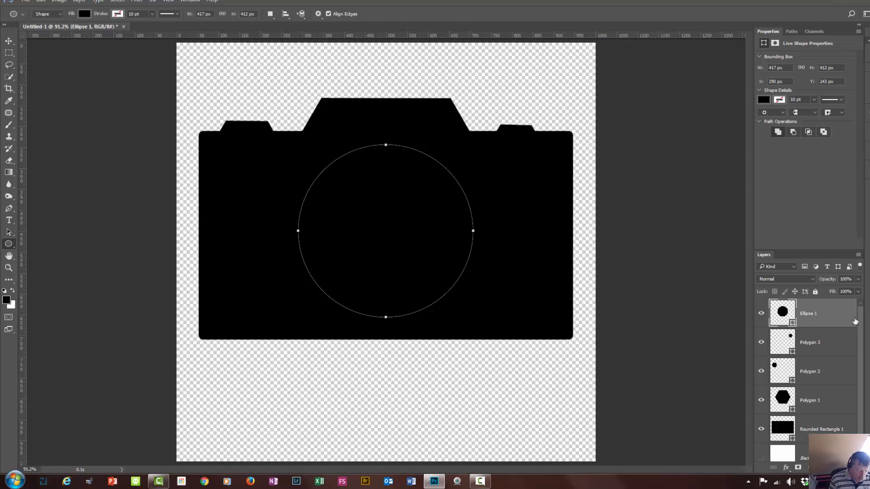
key(ctrl+j)
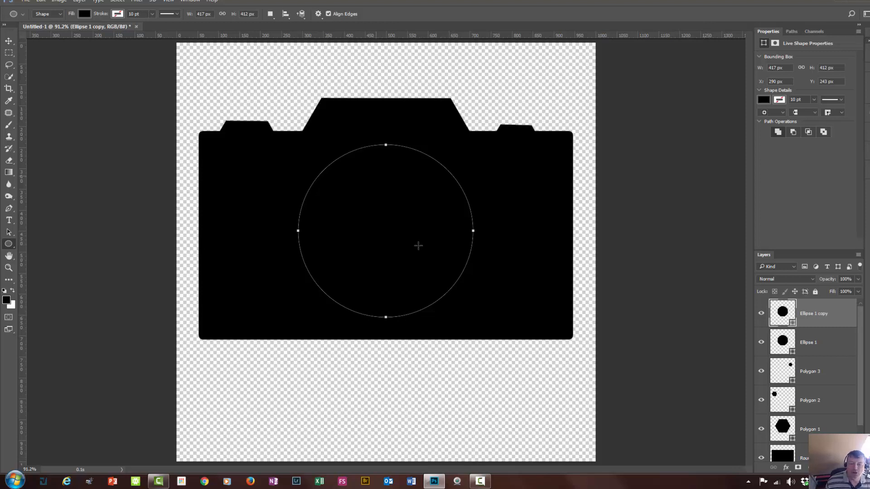
click(823, 343)
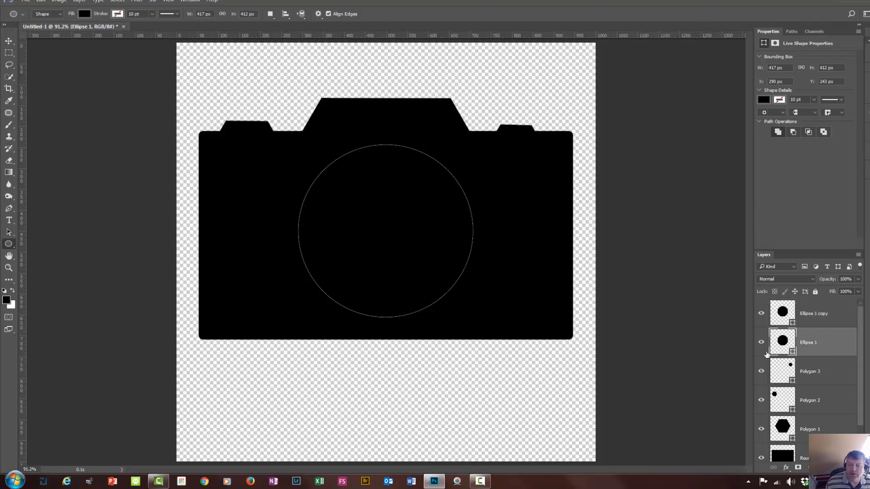
click(827, 317)
click(826, 343)
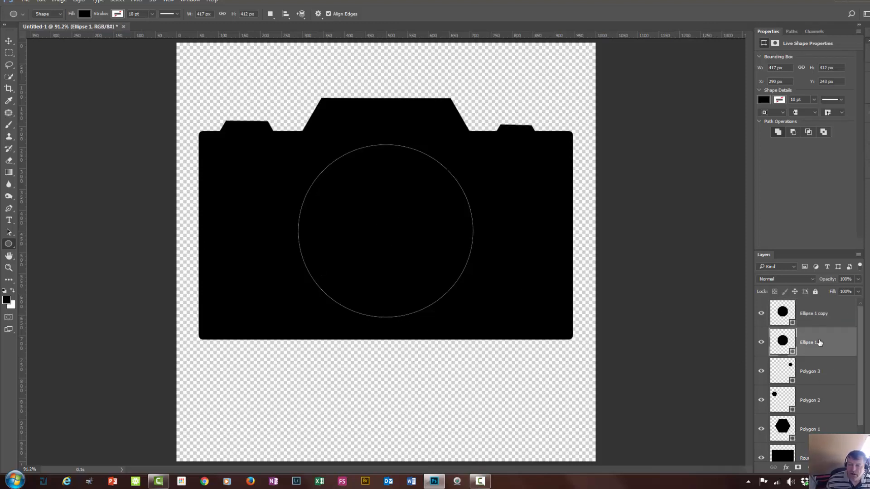
click(825, 307)
click(815, 344)
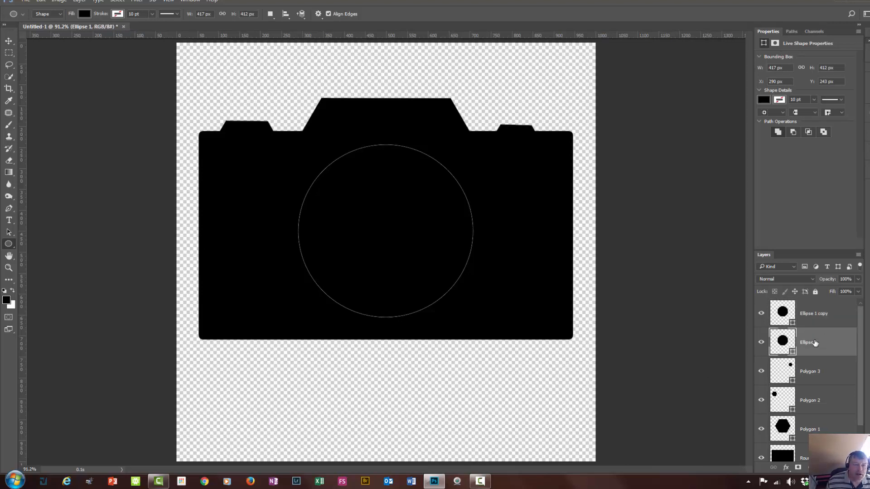
click(823, 313)
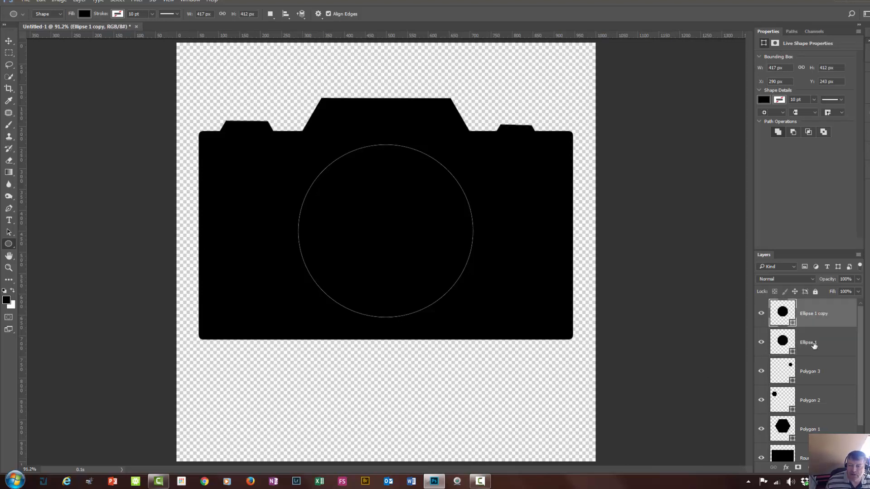
- Scale the Ellipse 1 copy down around its centre to about 90%, about 375 by 371 px
click(8, 232)
key(ctrl+t)
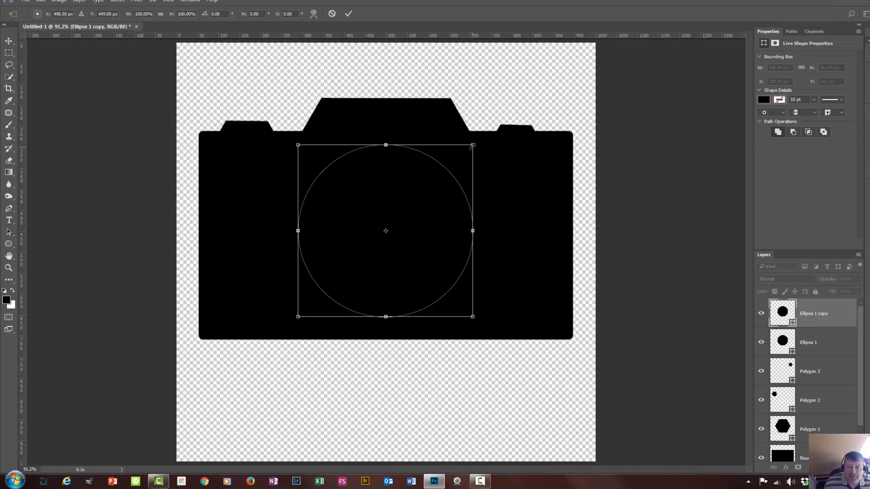
drag(471, 147, 462, 155)
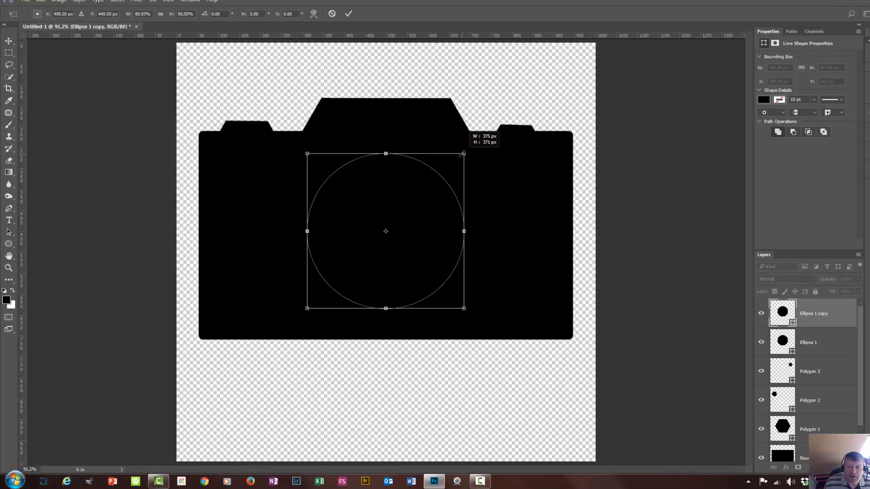
click(348, 14)
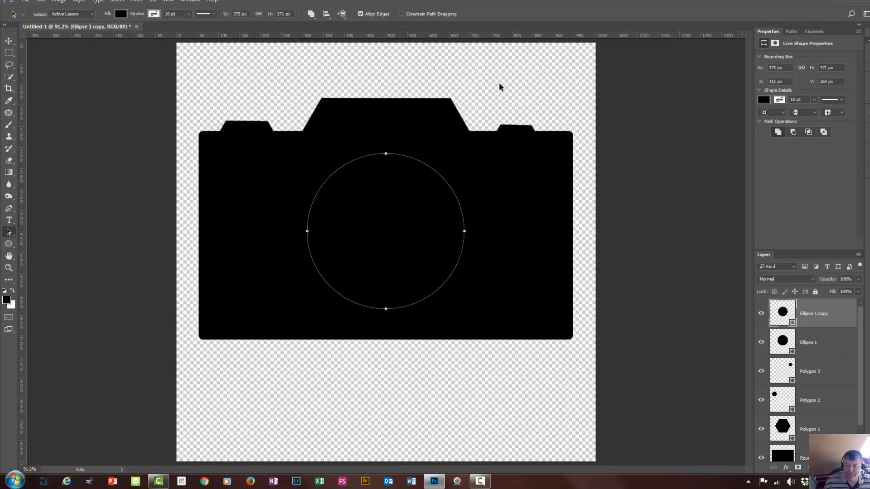
click(830, 343)
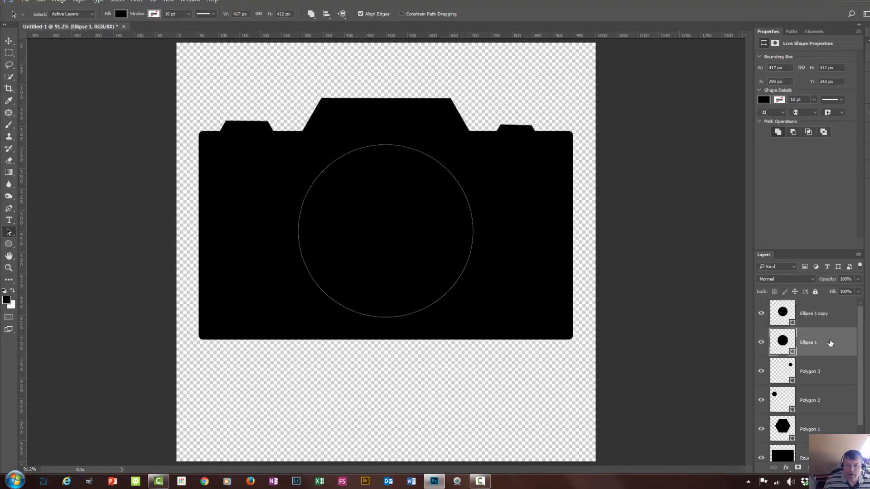
click(831, 316)
click(821, 354)
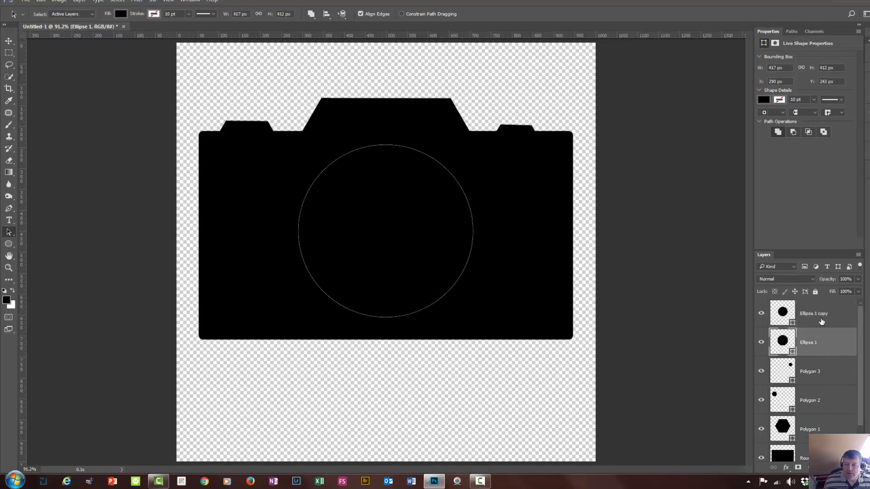
click(821, 318)
- Give the larger lens circle on the Ellipse 1 layer a solid red stroke
click(809, 350)
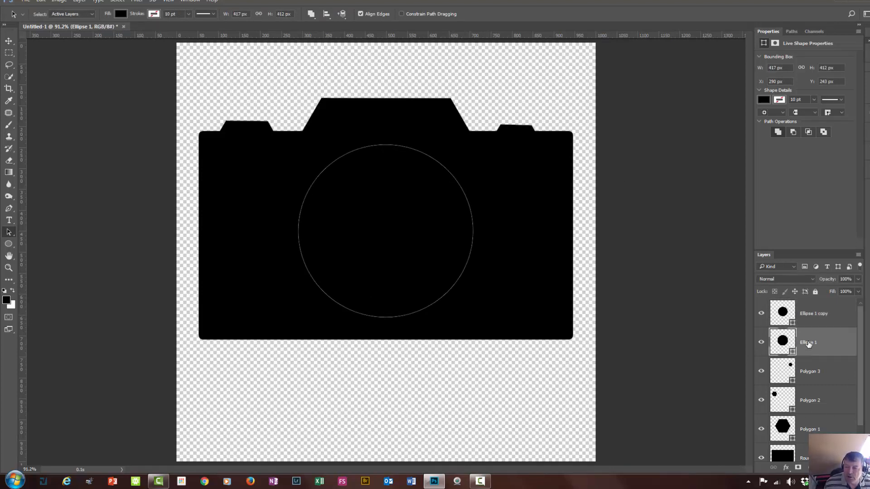
click(155, 15)
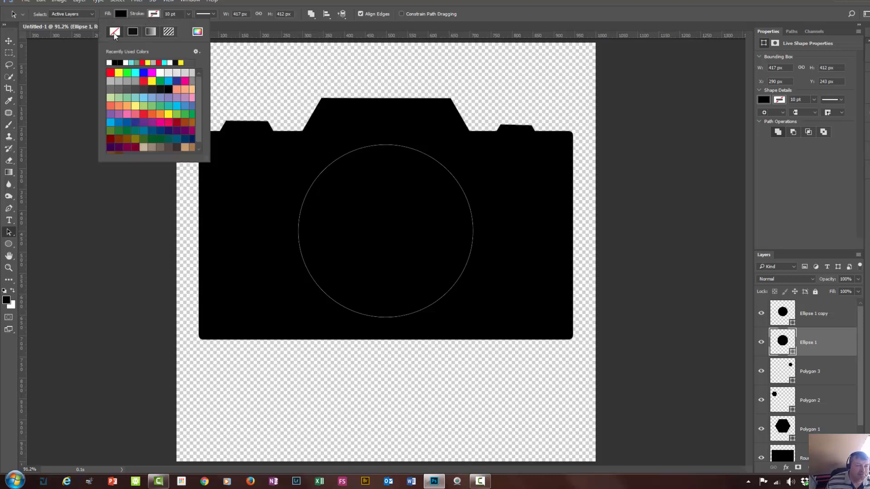
click(133, 33)
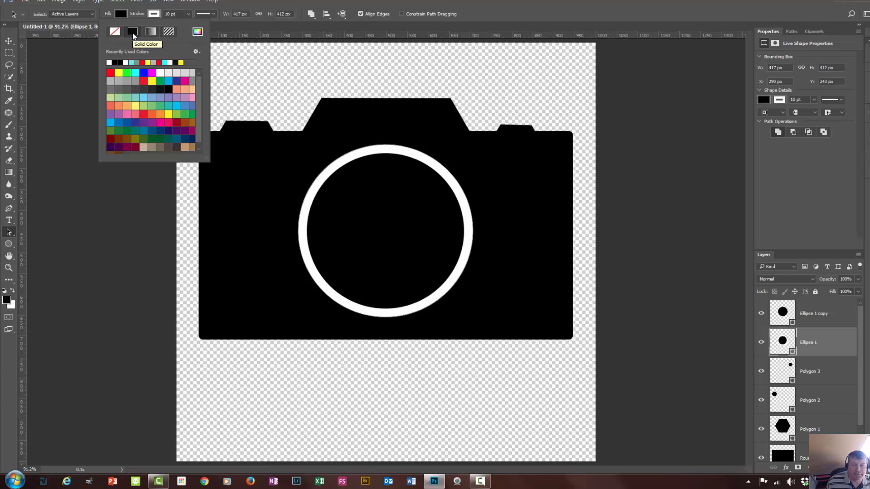
click(110, 72)
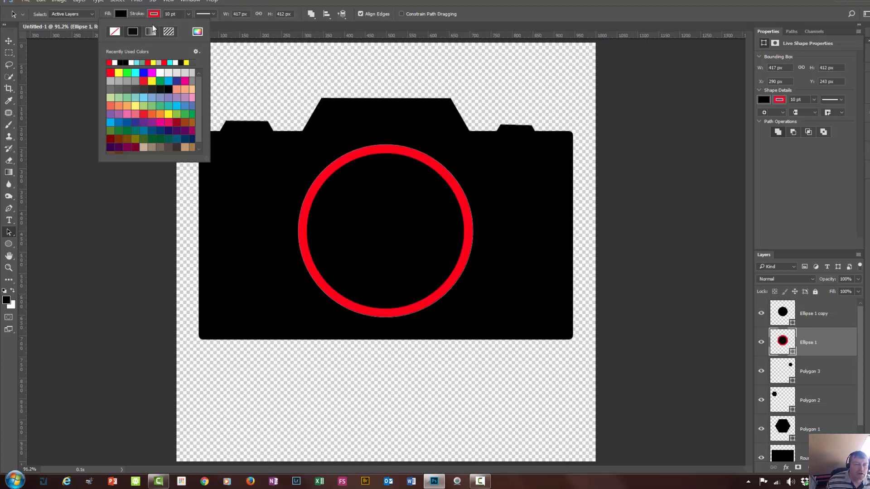
- Set the red stroke width of the Ellipse 1 lens ring to 3 pt
click(181, 13)
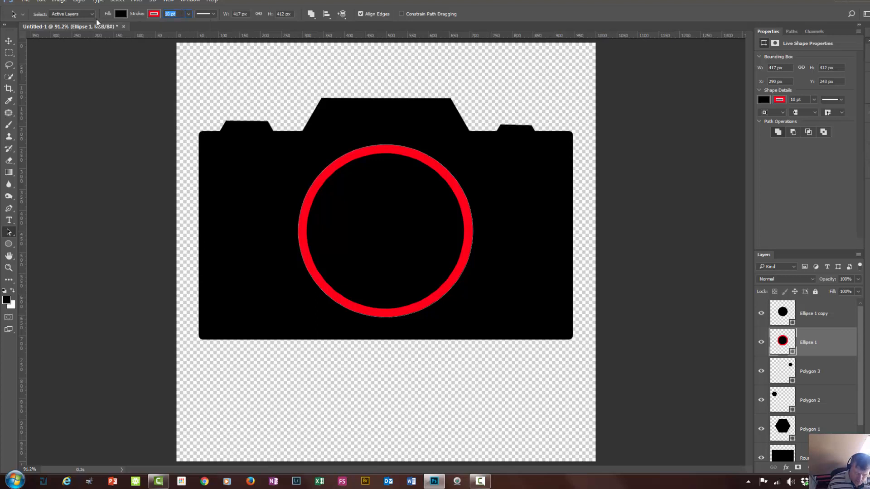
text(3)
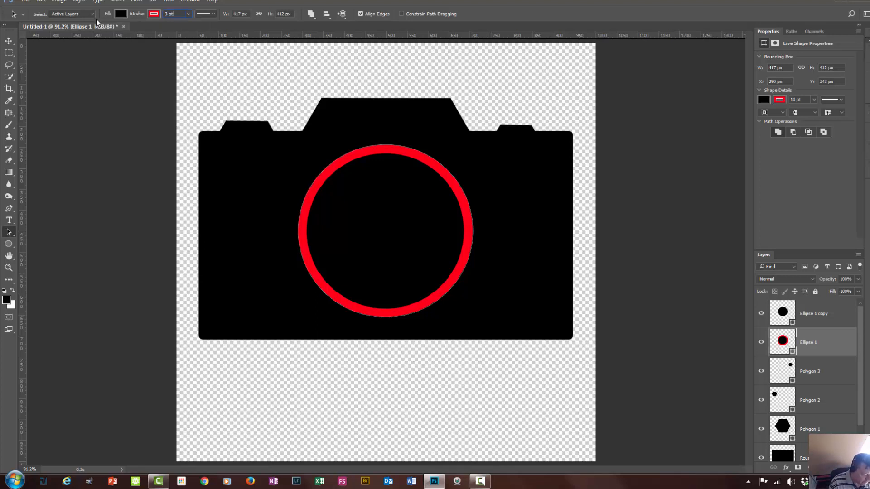
key(Tab)
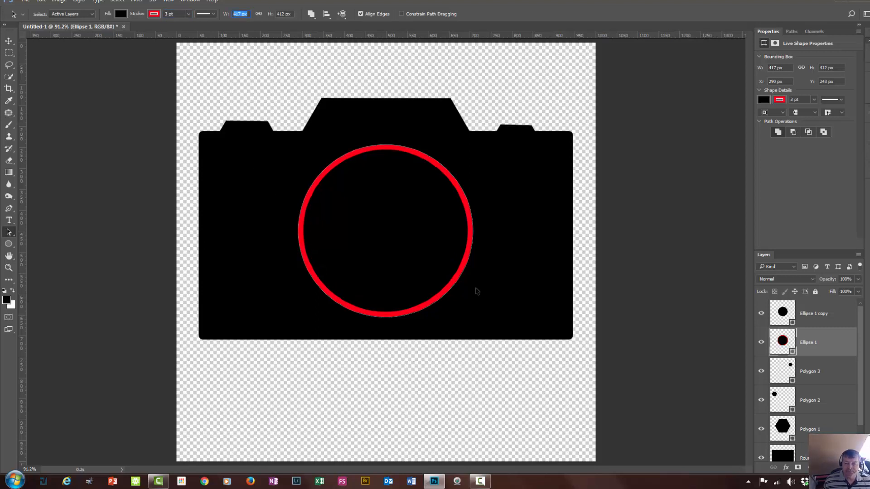
- Select the Ellipse 1 copy layer and toggle its visibility to check the inner lens circle against the red ring
click(818, 316)
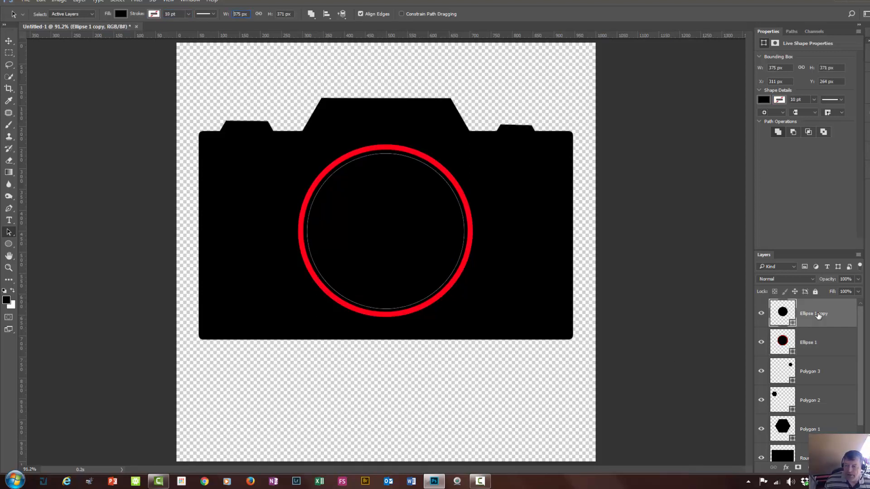
click(762, 314)
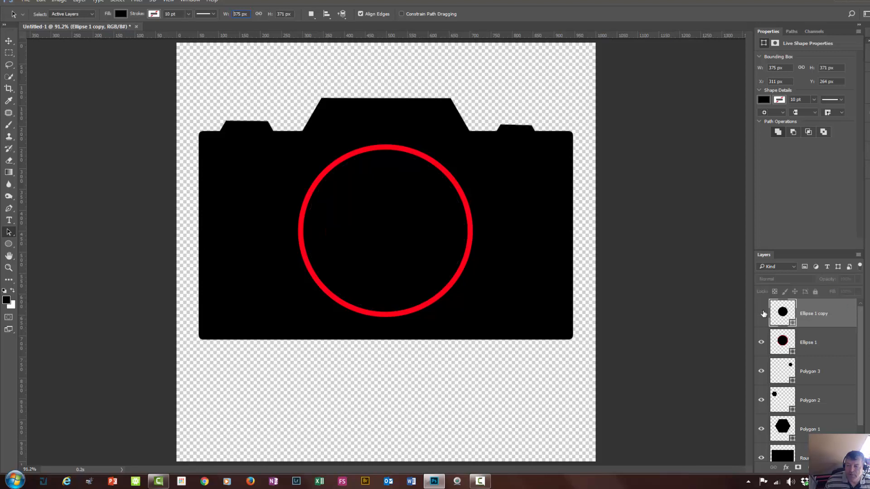
click(762, 314)
click(761, 314)
click(762, 313)
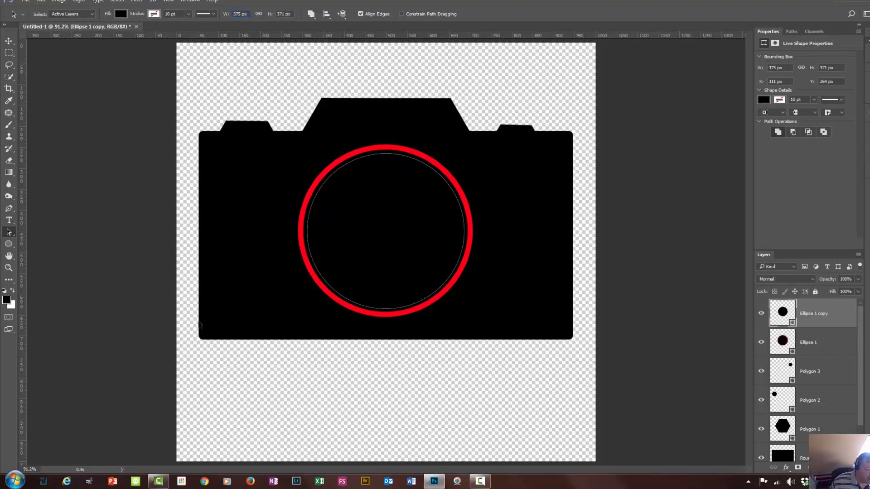
key(ctrl+t)
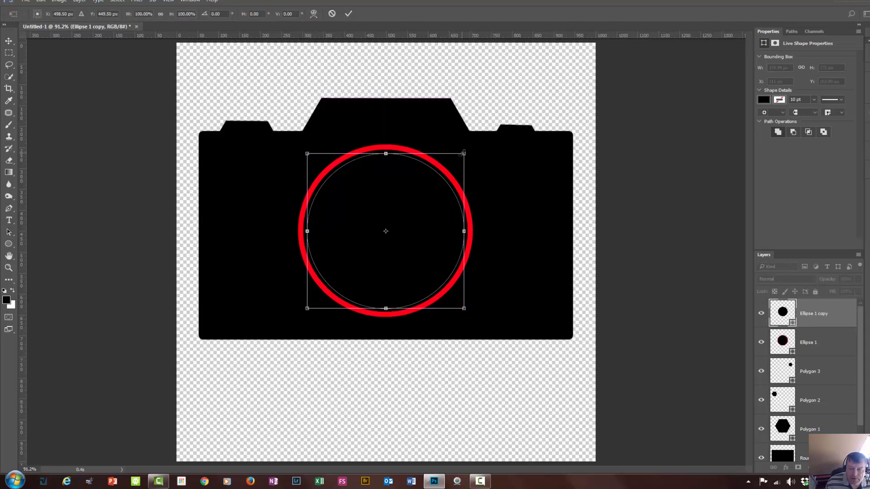
click(348, 14)
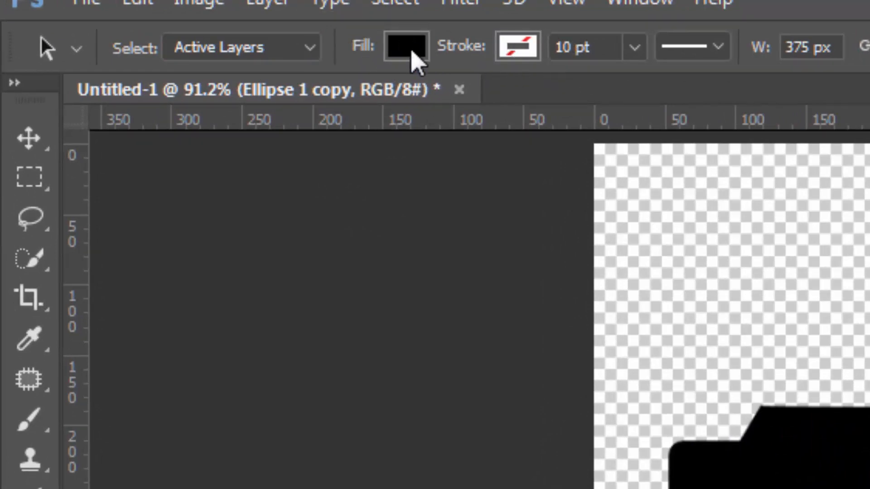
- Change the inner lens circle's fill from solid black to a black-and-white gradient
click(414, 56)
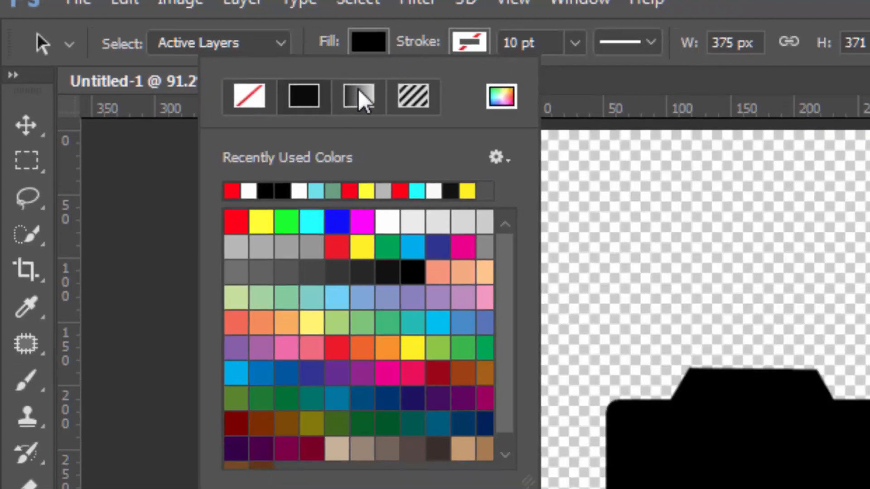
click(397, 109)
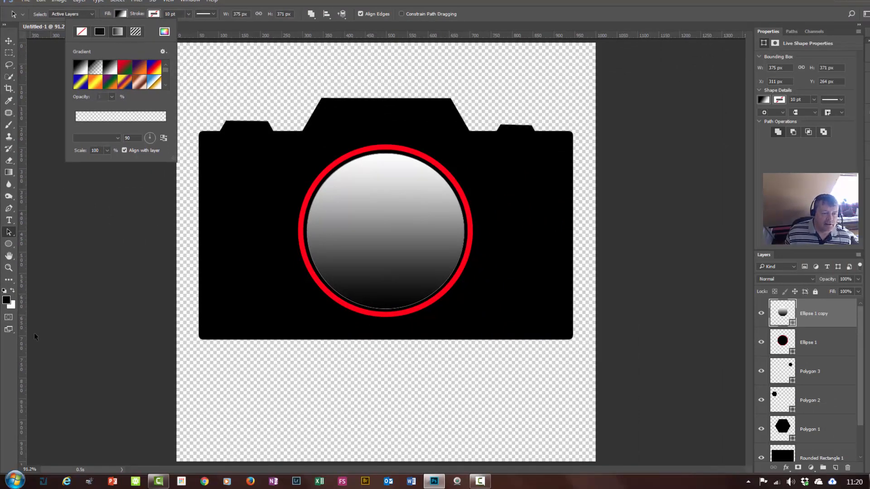
click(78, 330)
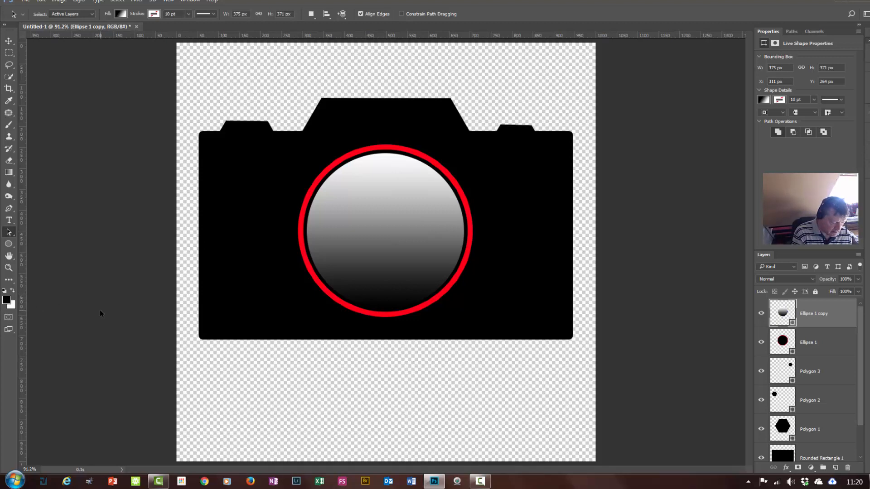
- Swap the foreground and background colours, then set the foreground colour to the muted teal 77a39c
key(x)
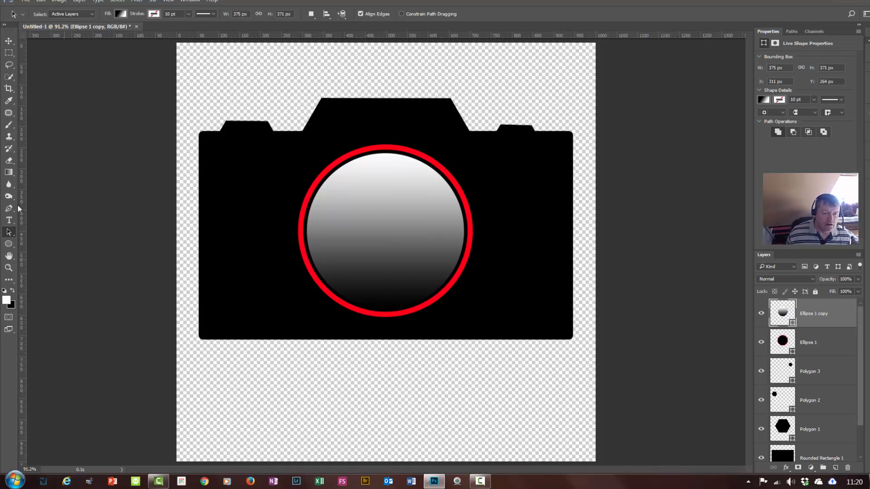
click(6, 300)
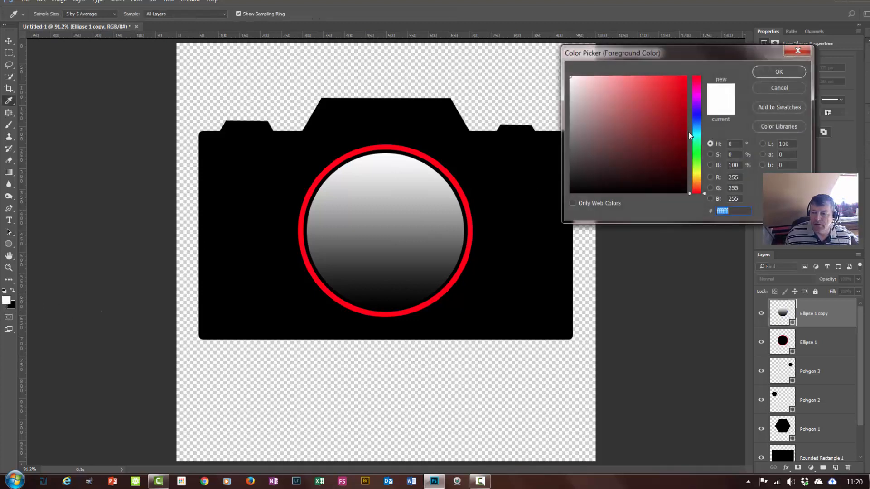
click(697, 118)
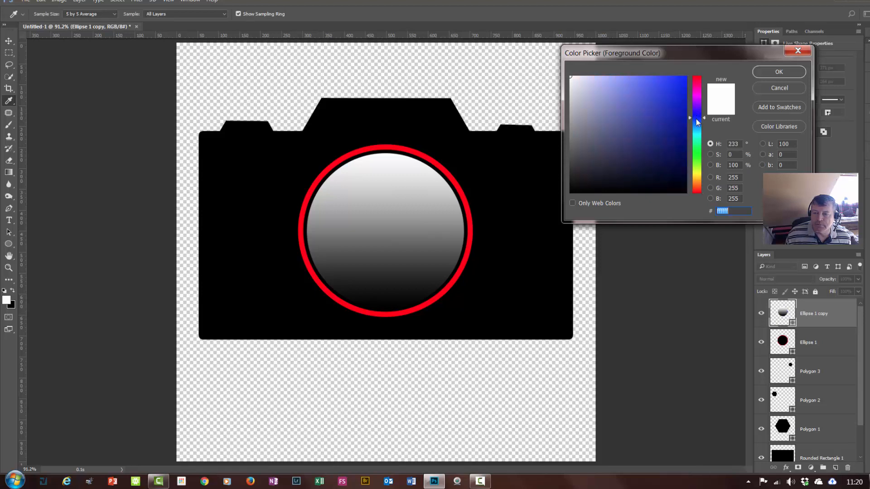
click(698, 140)
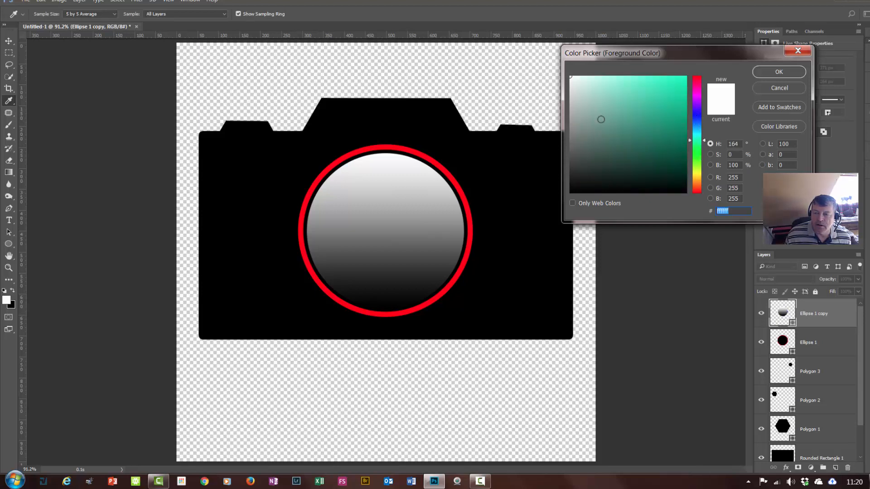
click(600, 119)
click(601, 119)
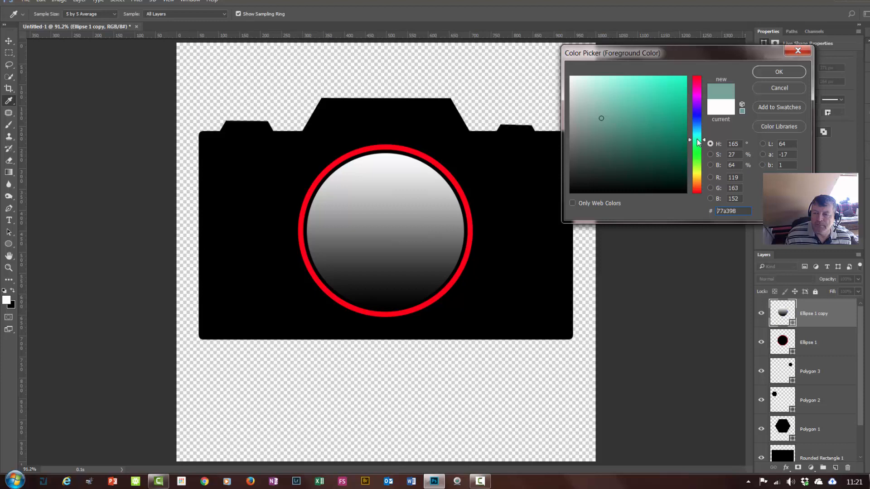
click(696, 137)
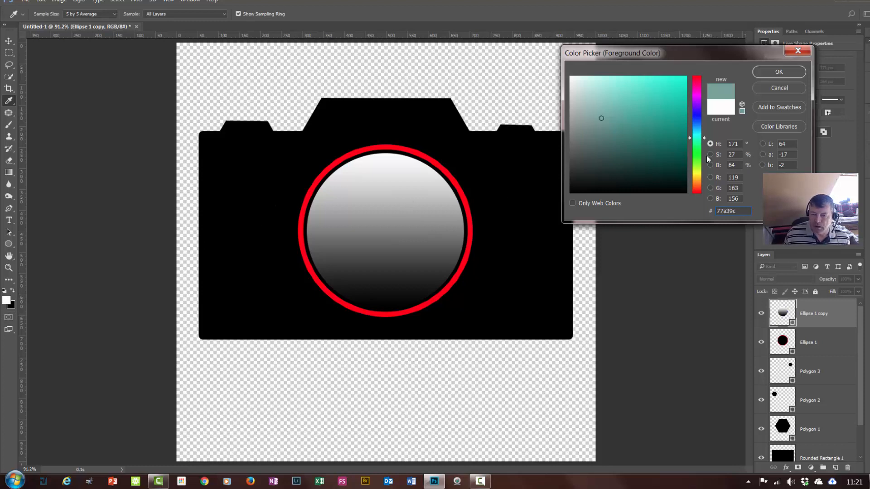
click(788, 72)
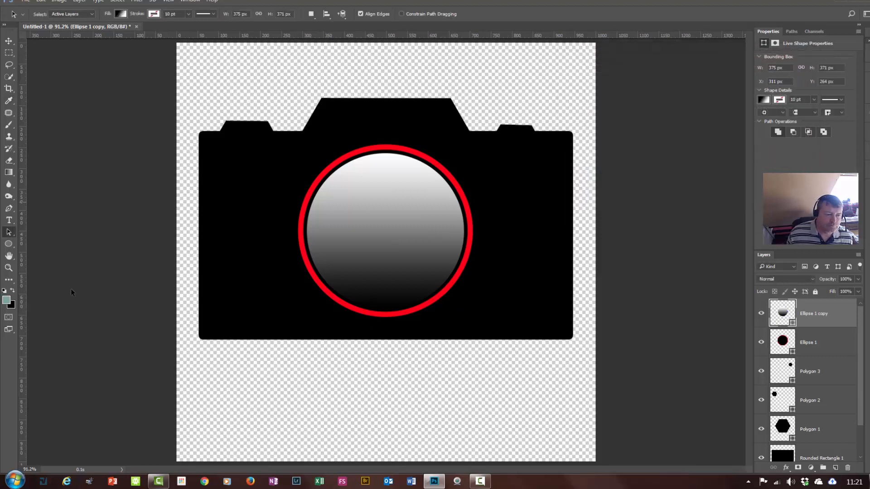
- Apply the foreground-to-background gradient preset, teal to black, as the inner lens circle's fill
click(120, 14)
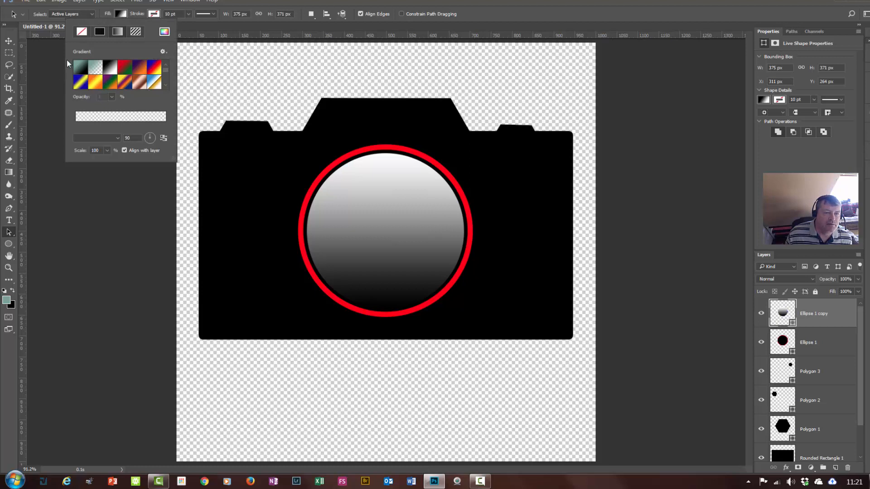
click(81, 68)
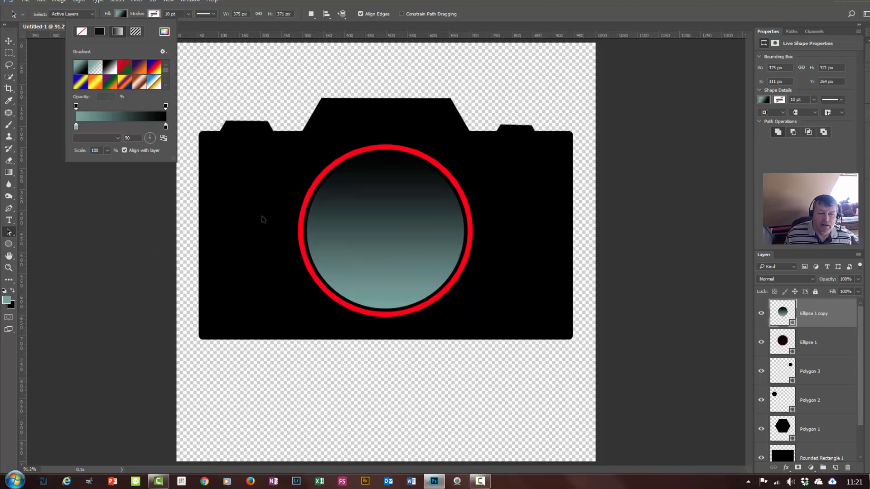
click(8, 231)
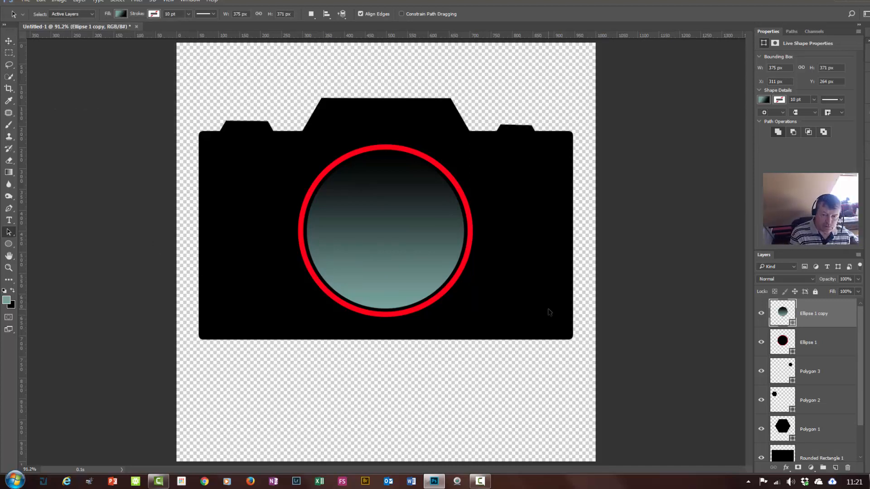
- Enlarge the inner lens circle around its centre to about 396 by 392 px so it meets the red ring
key(ctrl+t)
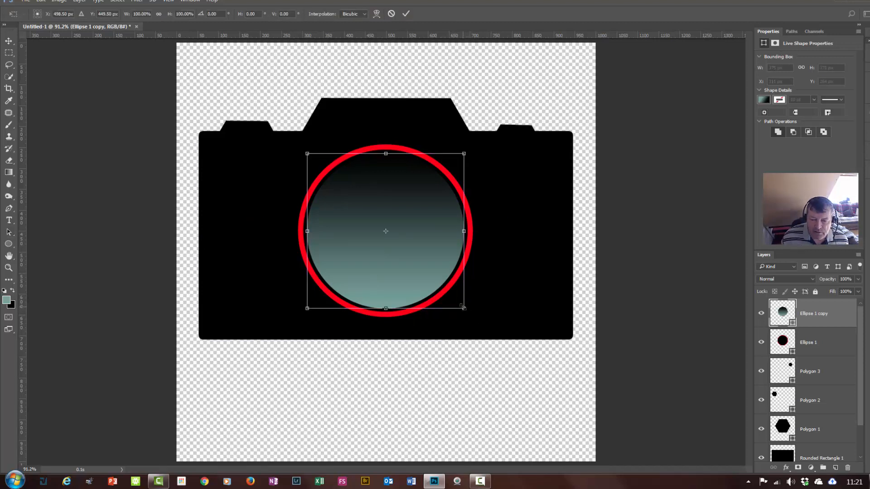
drag(464, 308, 468, 310)
click(406, 15)
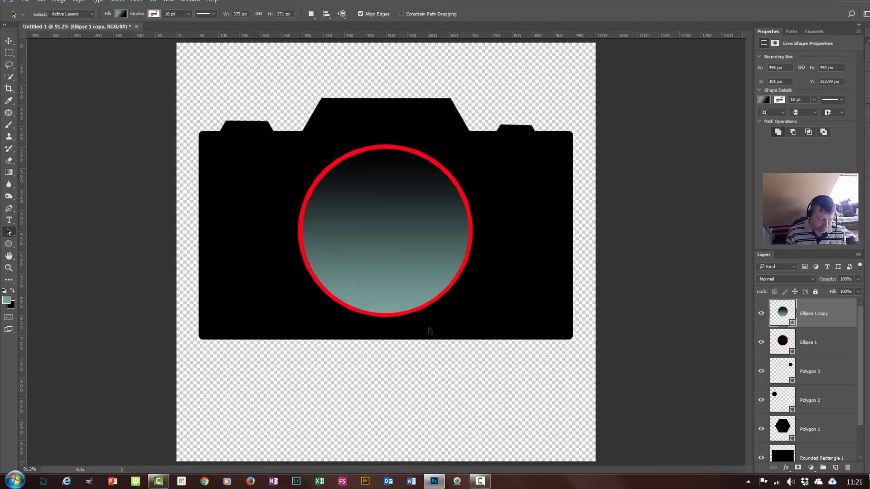
key(ctrl+t)
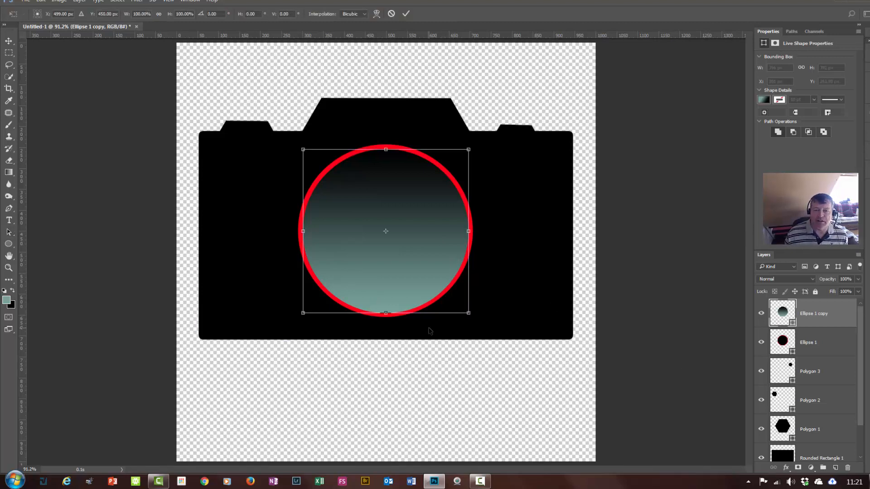
click(391, 14)
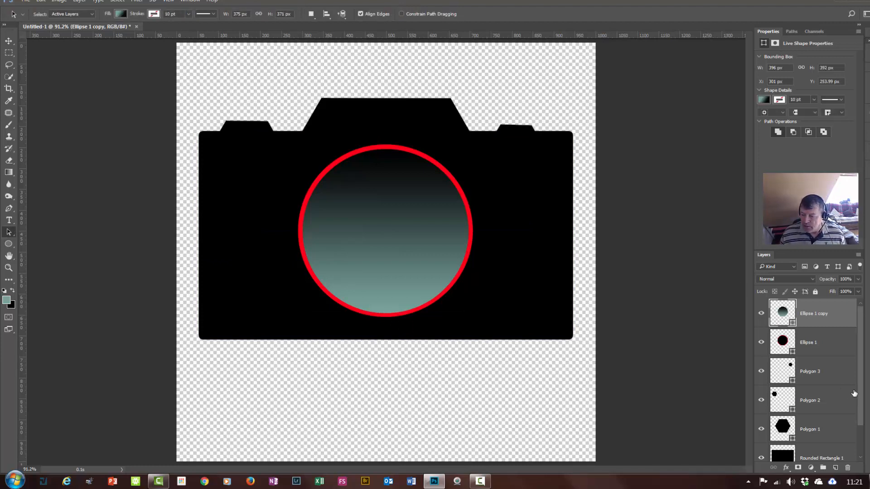
- Unlock the white Background layer and delete it
scroll(848, 458, down, 1)
click(848, 453)
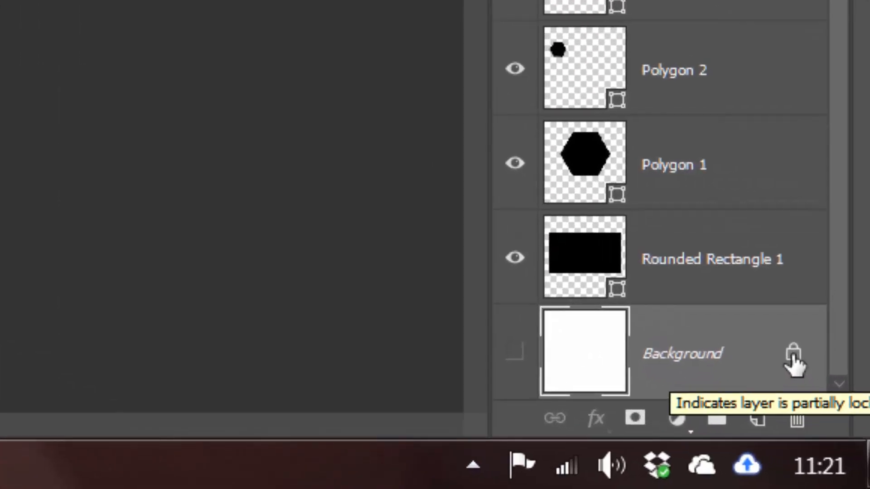
click(847, 449)
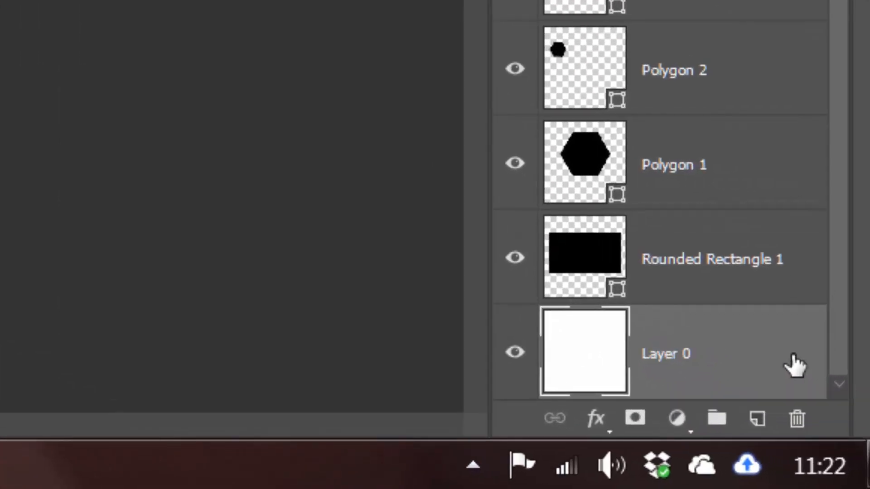
key(Delete)
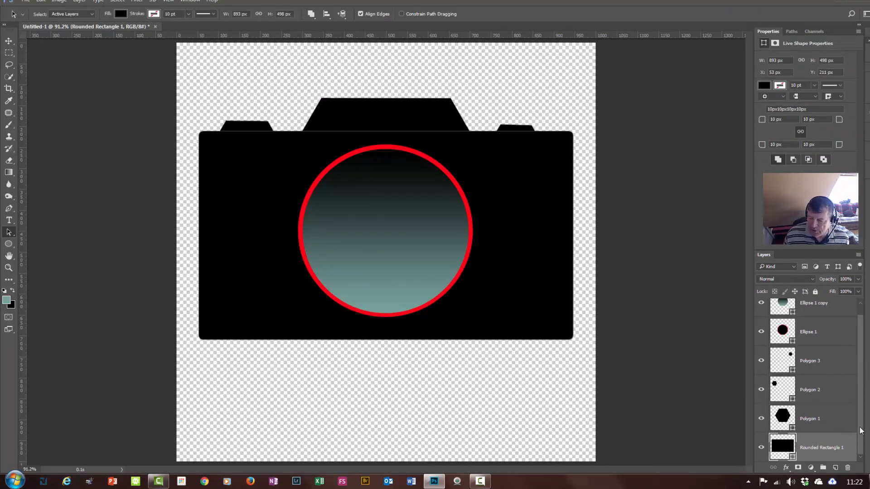
- Select all layers from Rounded Rectangle 1 to Ellipse 1 copy and convert them to a single Smart Object
drag(862, 431, 859, 350)
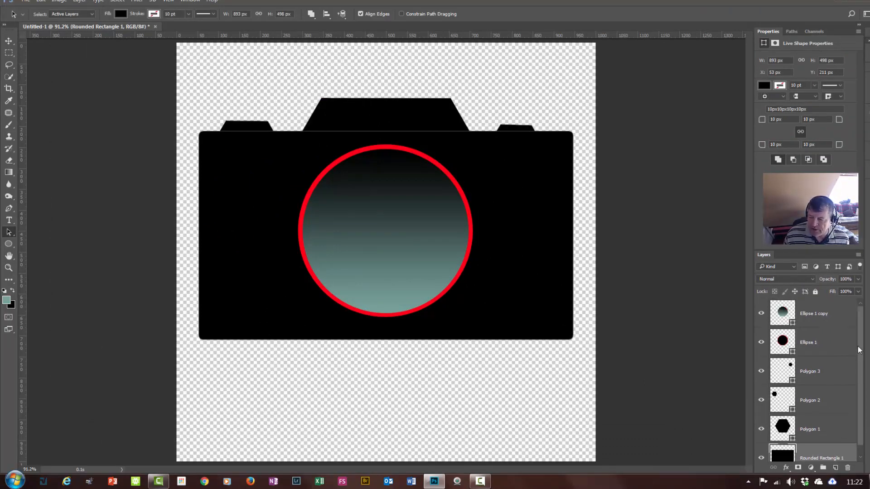
click(824, 310)
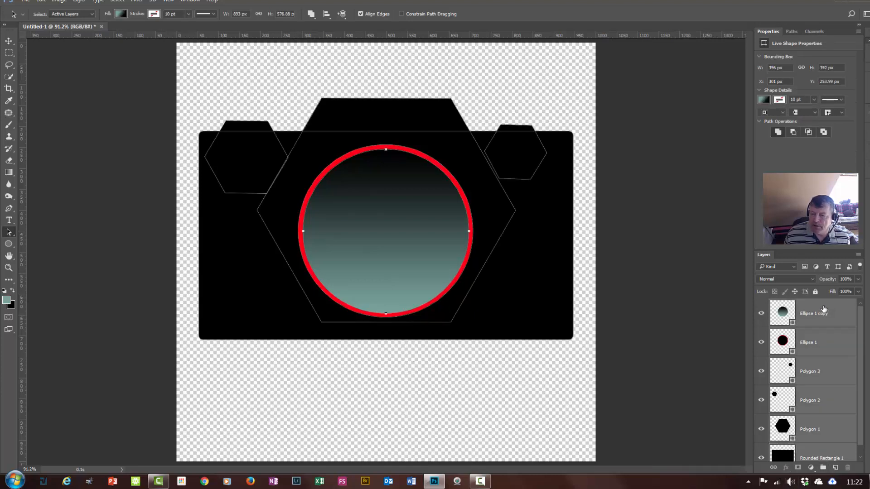
right_click(824, 310)
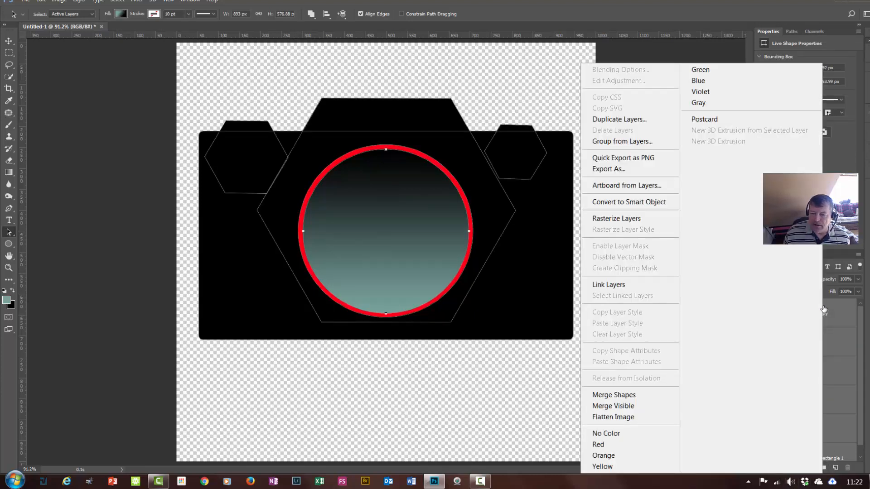
click(633, 206)
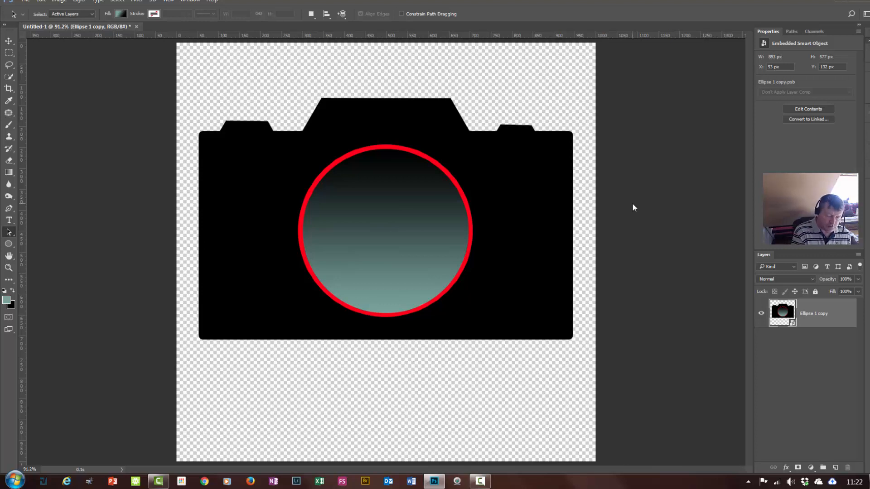
- Scale the camera Smart Object down around its centre to about 814 by 526 px
key(ctrl+t)
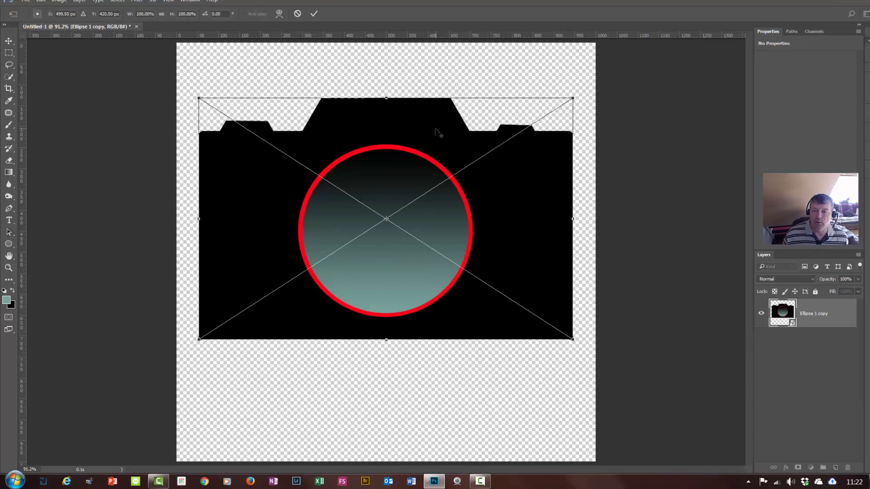
drag(576, 96, 567, 116)
click(314, 15)
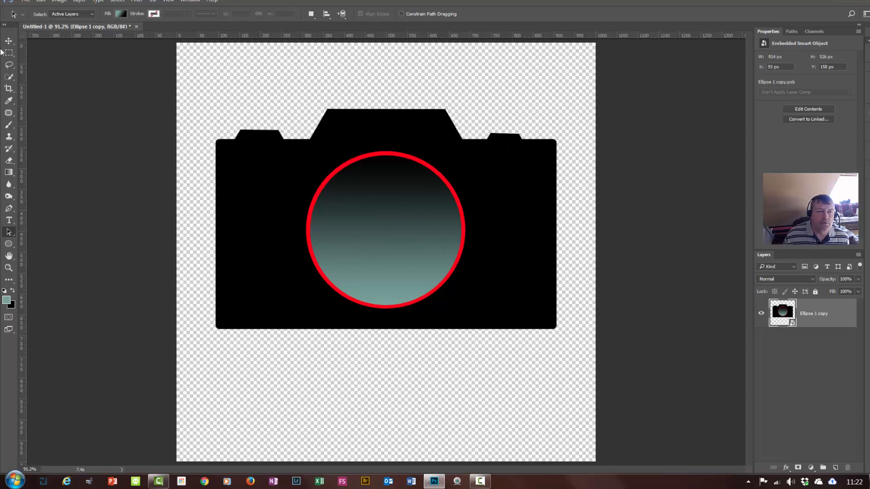
- Save a copy of the document in Photoshop EPS format, replacing camera logo.eps, with TIFF (8 bits/pixel) preview and ASCII85 encoding
click(25, 3)
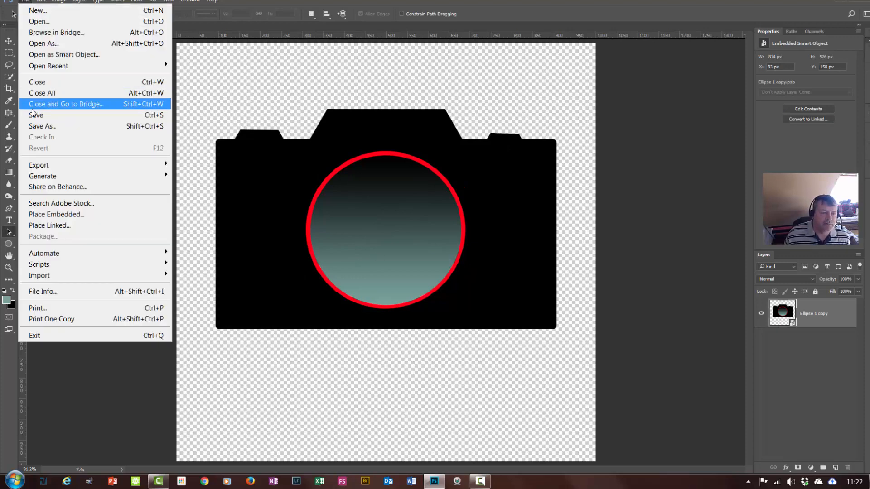
click(362, 162)
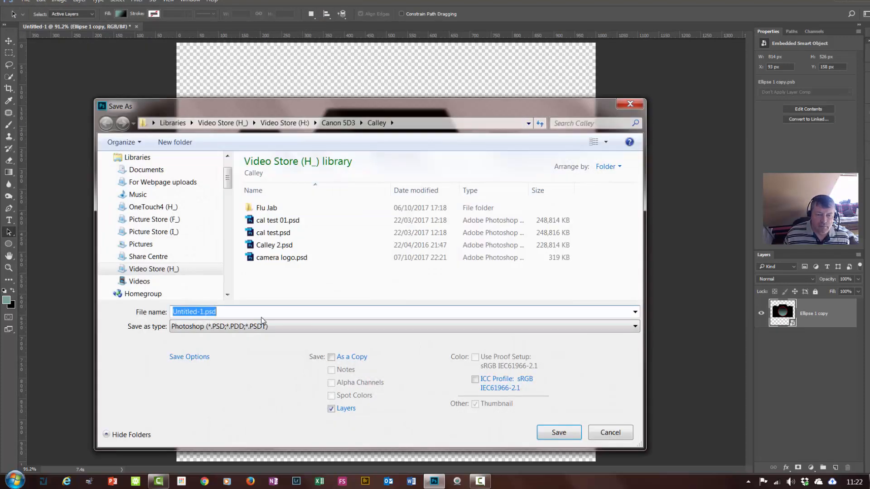
click(251, 327)
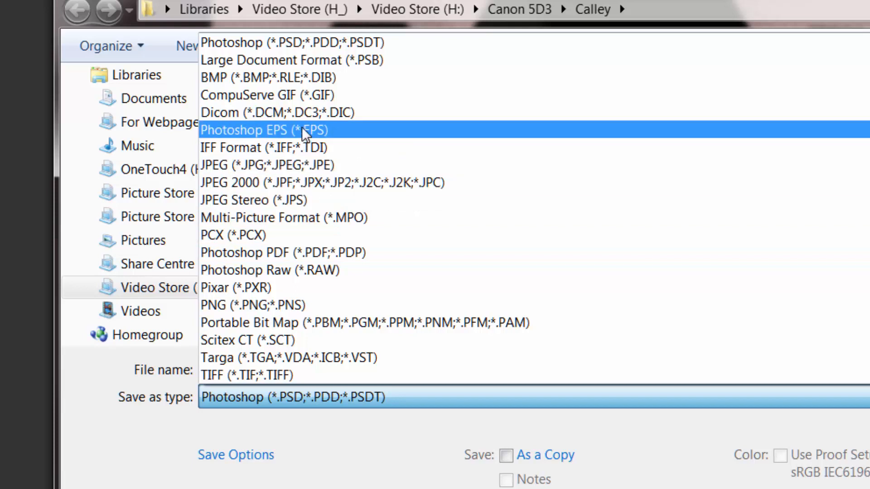
click(274, 129)
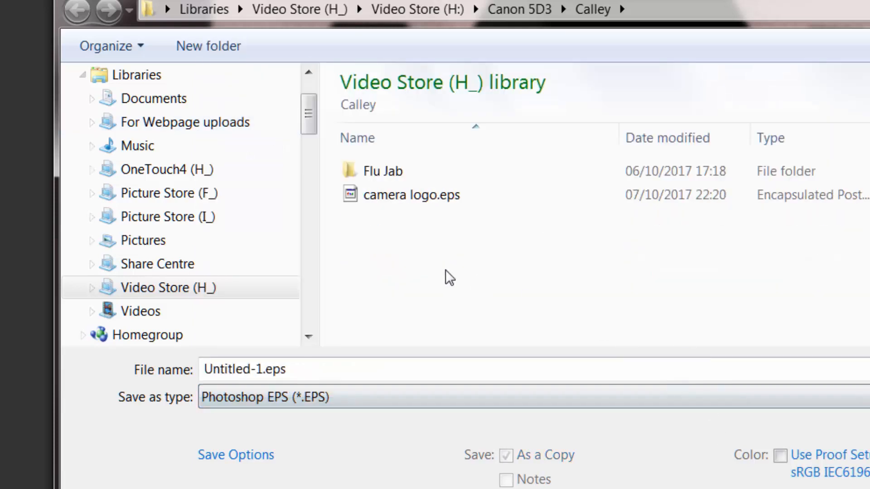
click(403, 198)
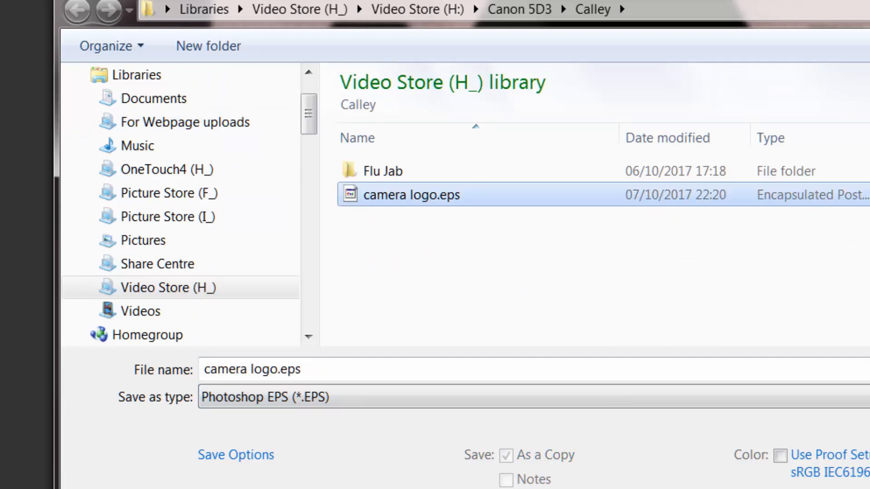
key(Return)
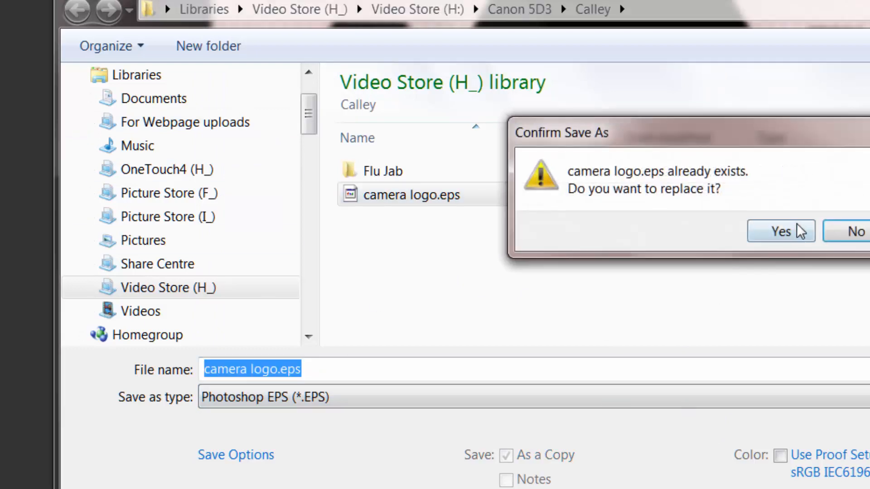
click(800, 231)
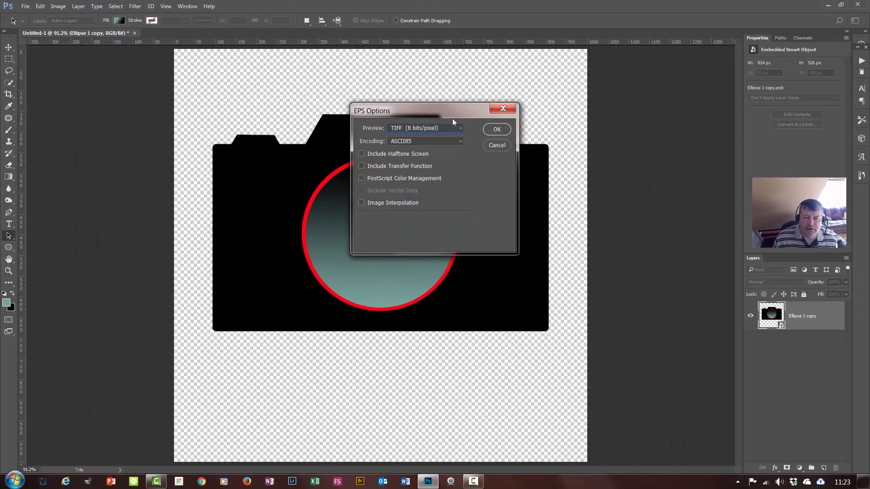
click(497, 130)
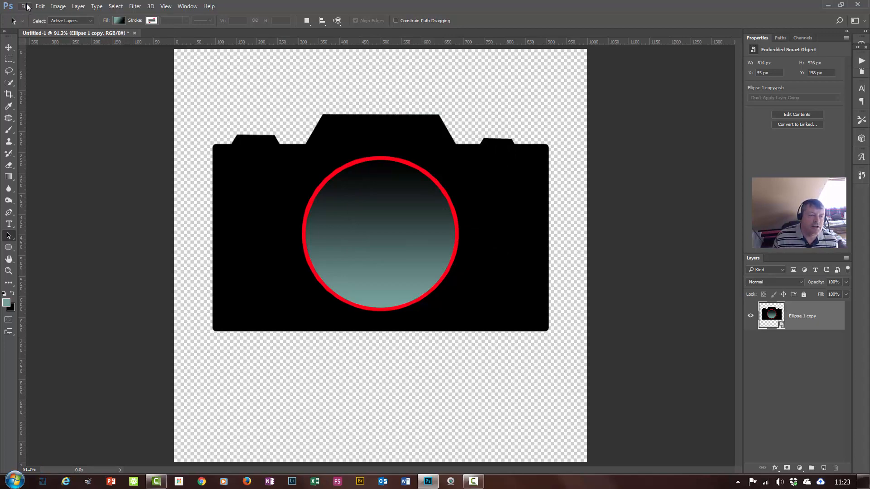
- Save the document in Photoshop format as camera logo.psd, replacing the existing file in the Calley folder
click(26, 6)
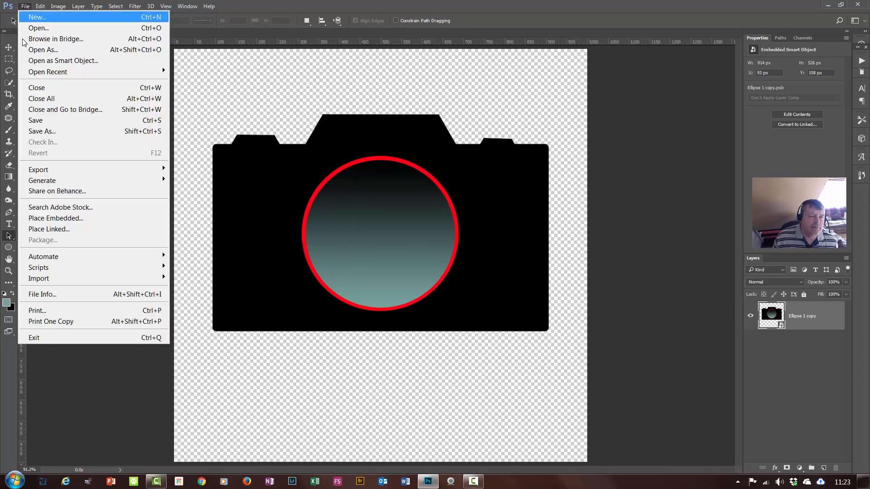
click(36, 134)
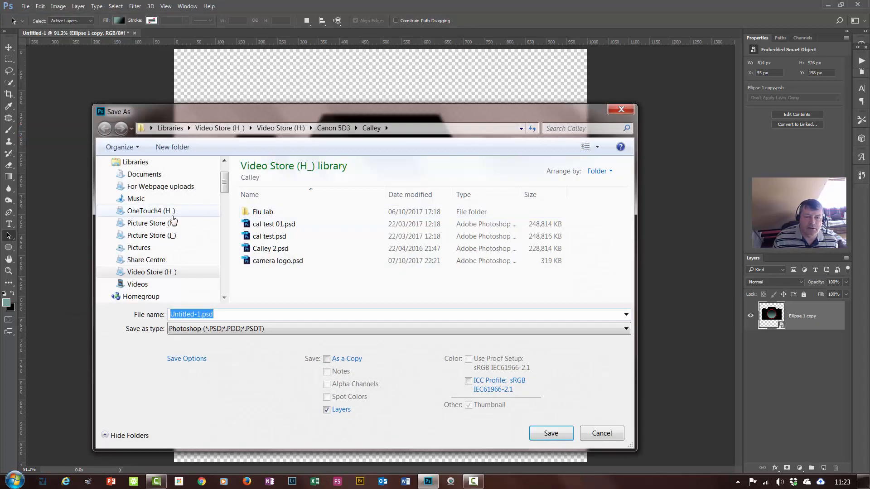
click(286, 261)
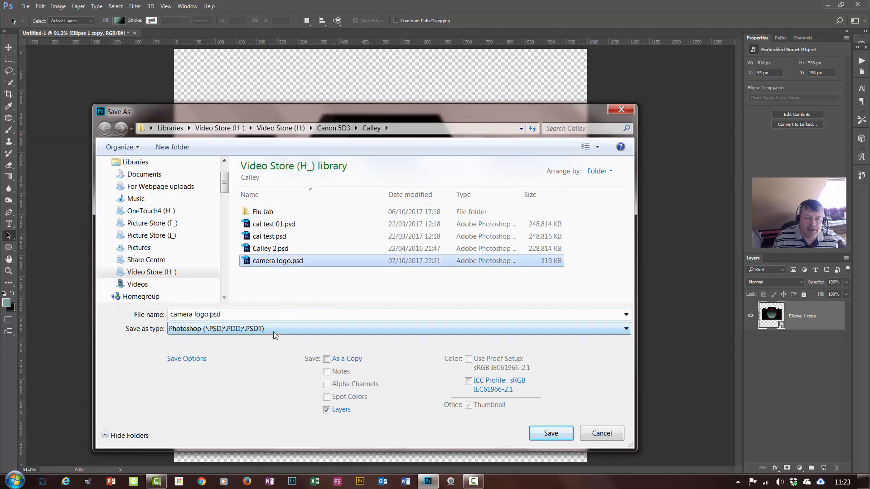
click(558, 435)
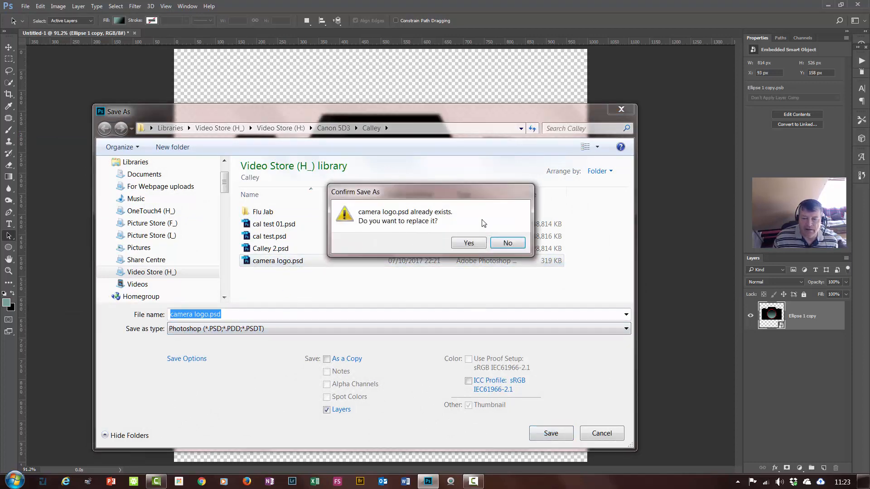
click(467, 244)
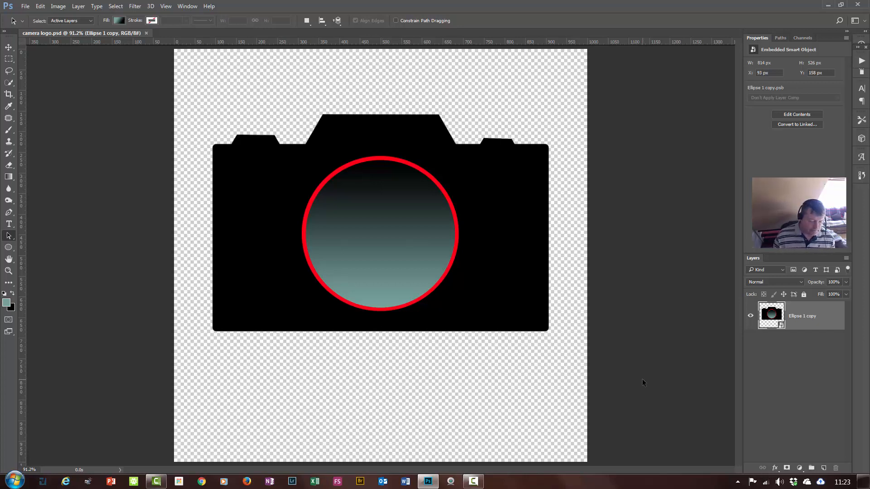
- Scale the camera Smart Object down to about 120 by 78 px and move it near the canvas's left edge at about X 21, Y 422 px
key(ctrl+t)
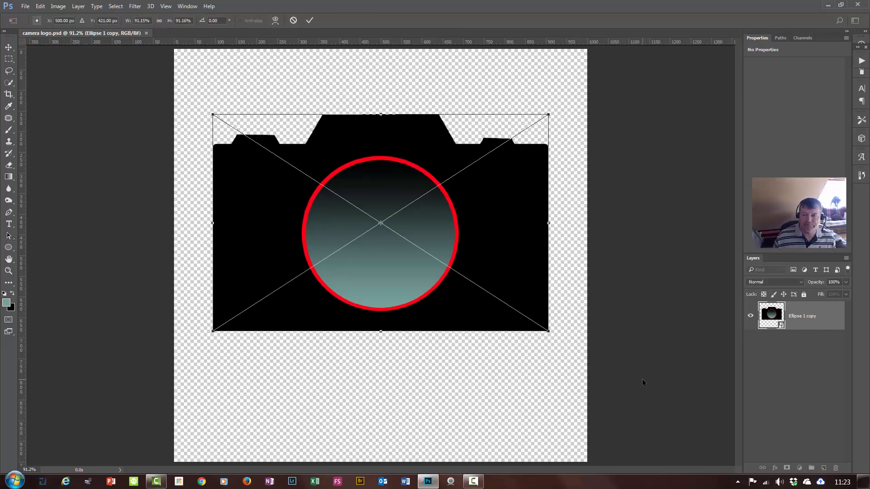
drag(552, 113, 415, 216)
drag(367, 229, 192, 247)
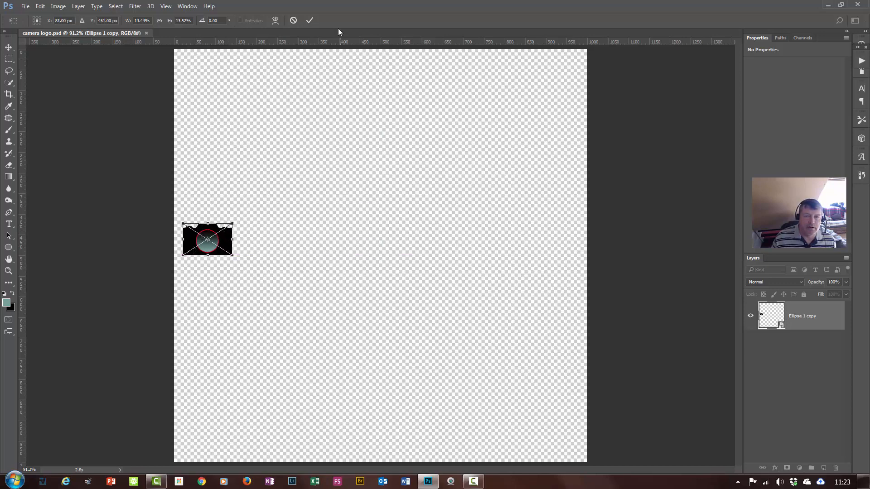
click(310, 21)
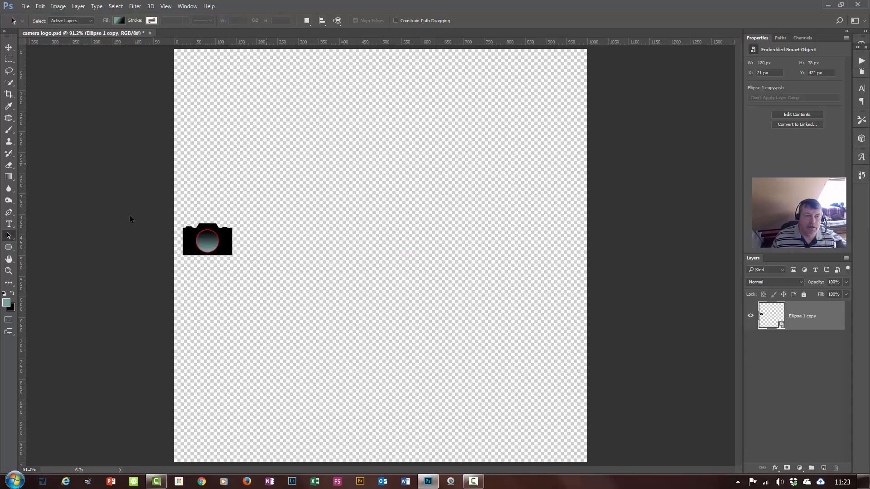
- Add the photographer's website address as black Lucida Handwriting text at 24.68 pt, starting just right of the camera
click(10, 224)
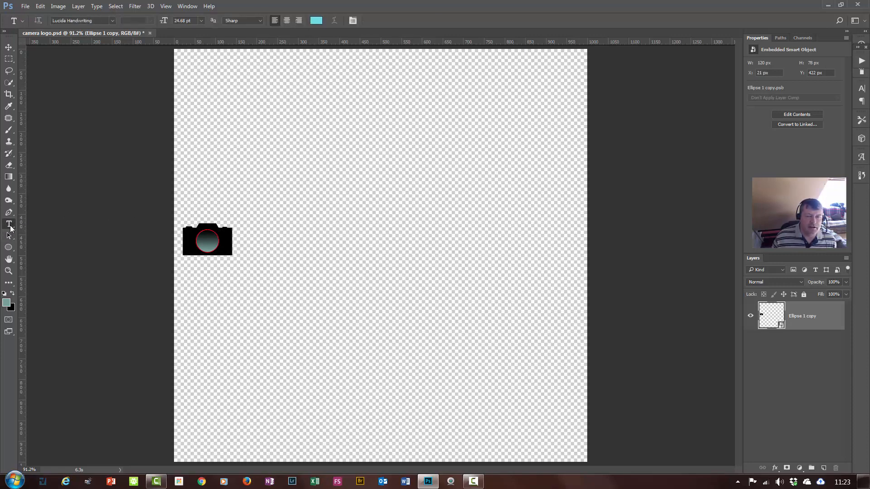
click(316, 20)
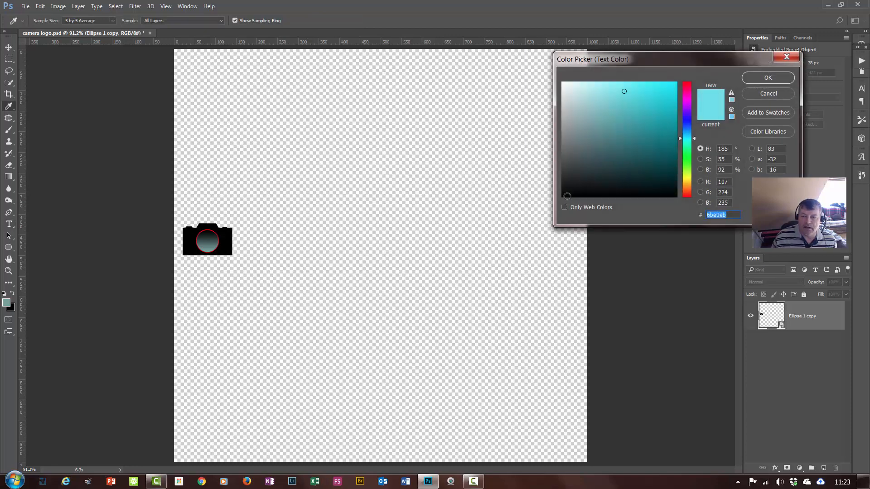
click(769, 93)
key(d)
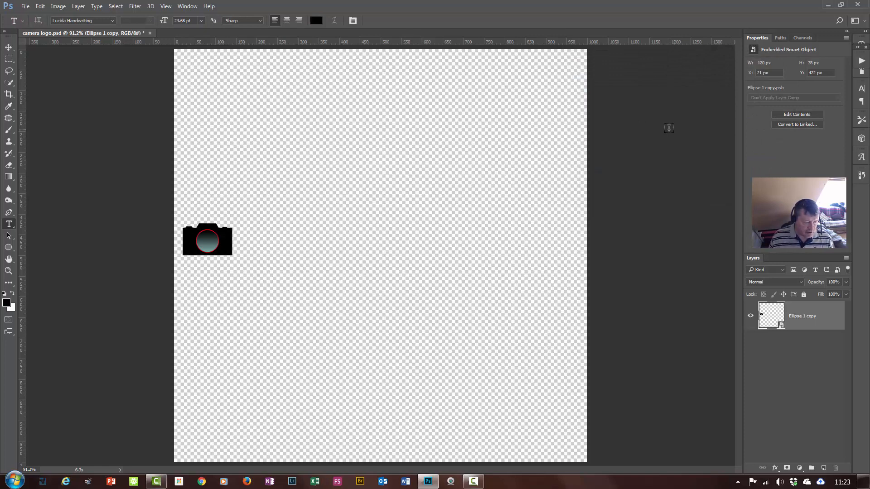
click(267, 237)
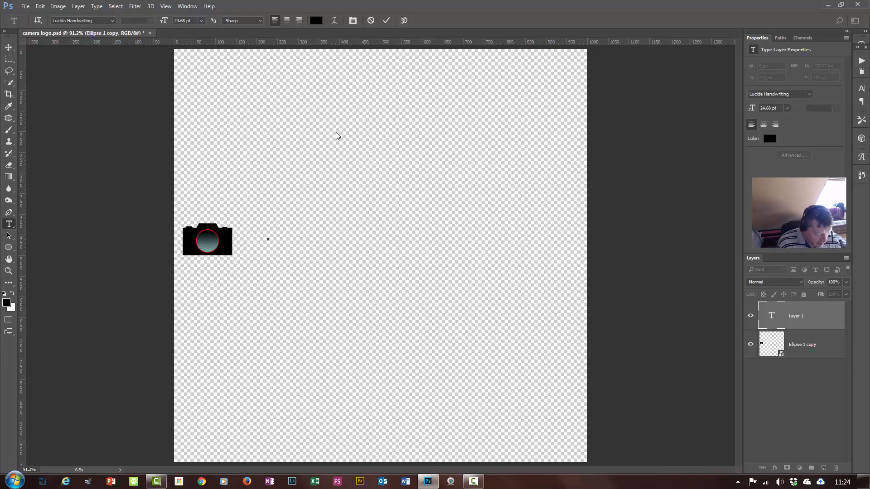
text(derek)
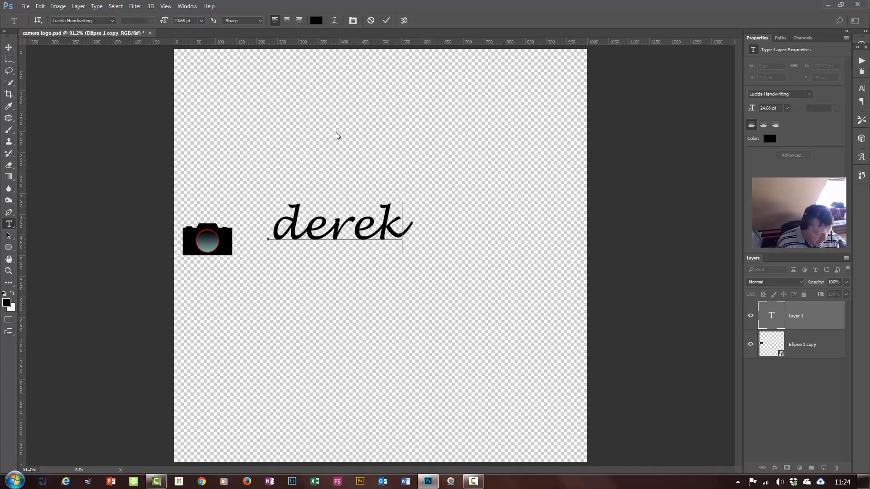
text(mackph)
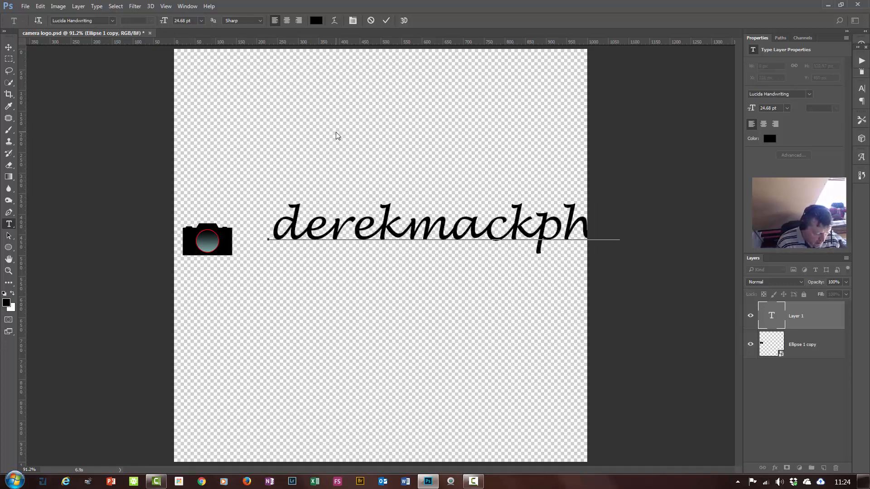
text(otgra)
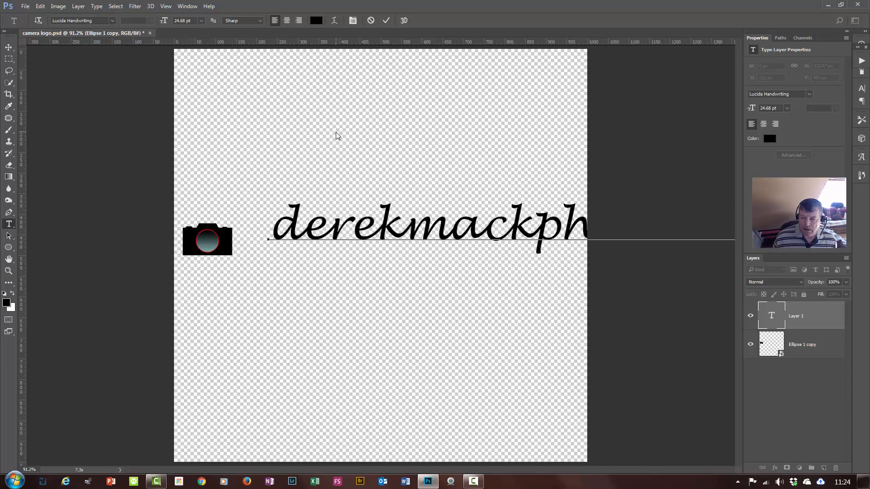
click(802, 345)
- Convert the website address text layer to a Smart Object
click(822, 314)
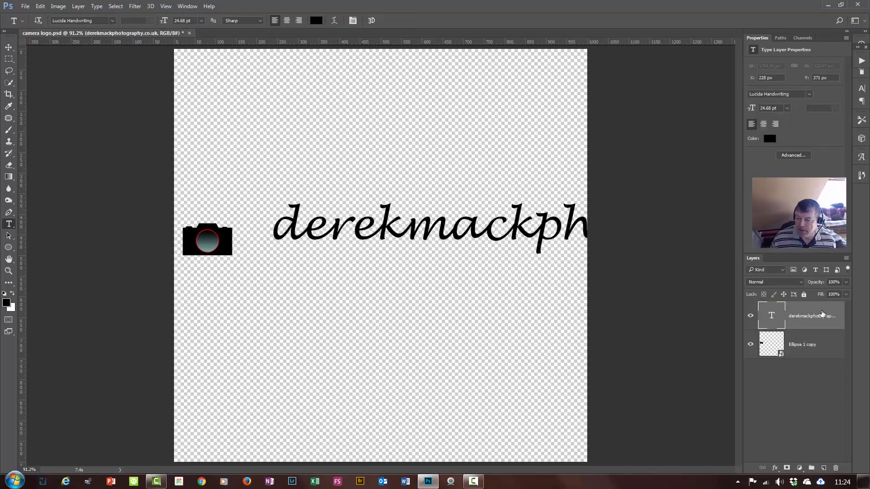
right_click(823, 314)
click(654, 204)
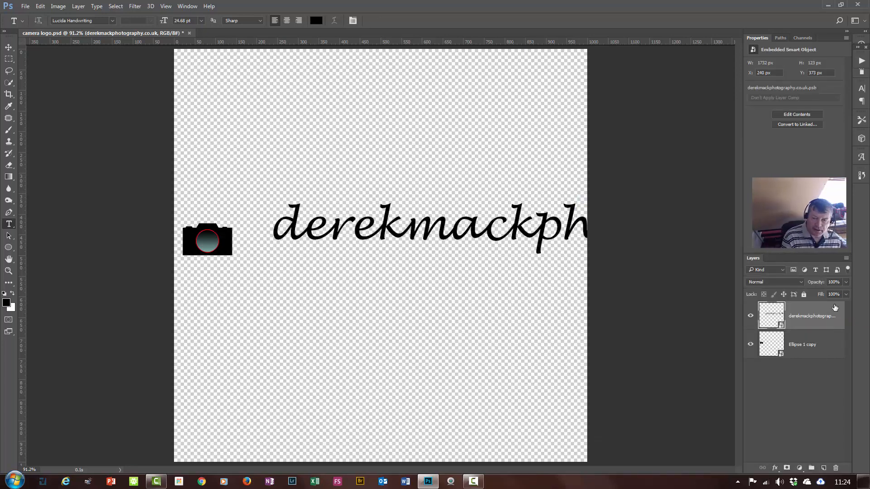
- Scale the website text down to about 790 by 57 px and place it beside the camera at about X 192, Y 433 px
key(ctrl+t)
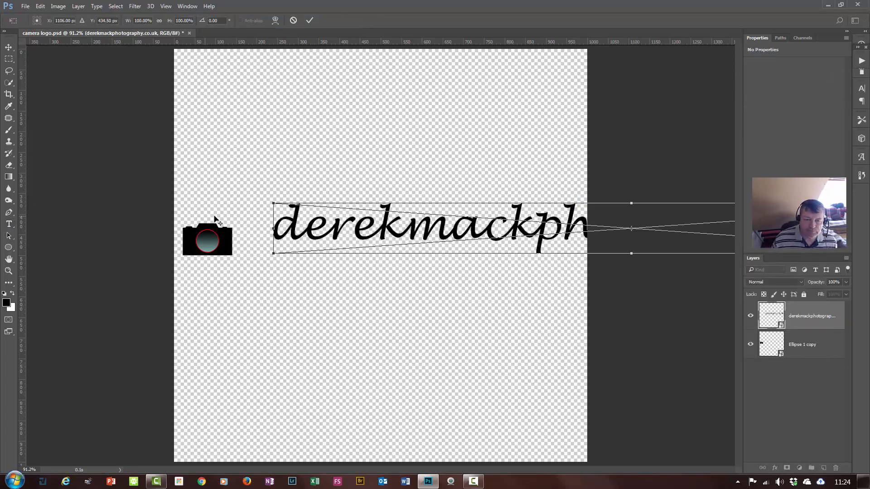
drag(275, 204, 414, 268)
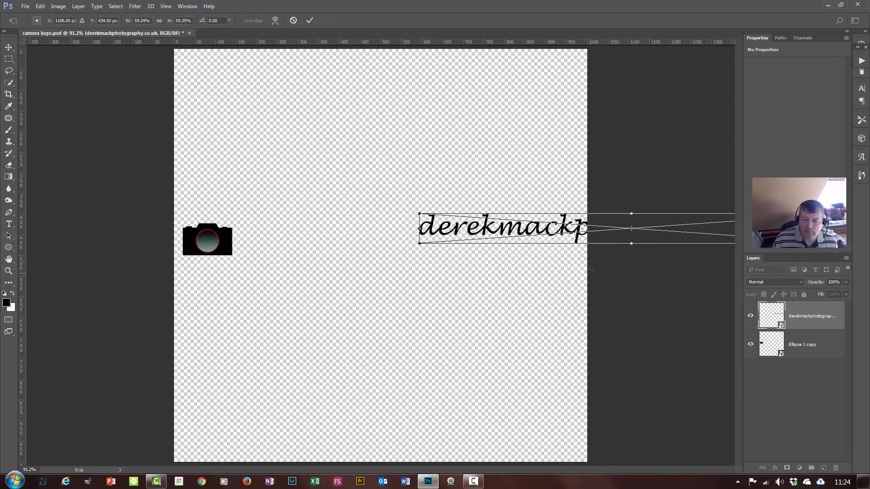
drag(526, 231, 349, 236)
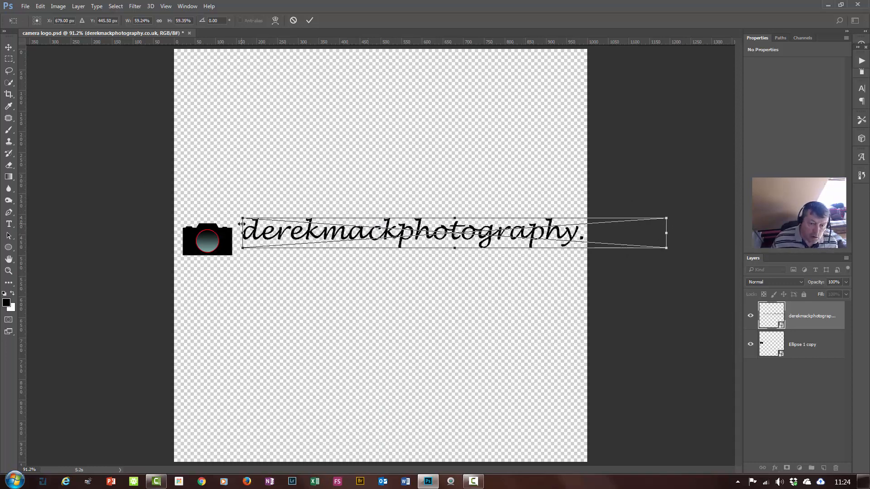
drag(245, 219, 298, 259)
drag(503, 236, 478, 243)
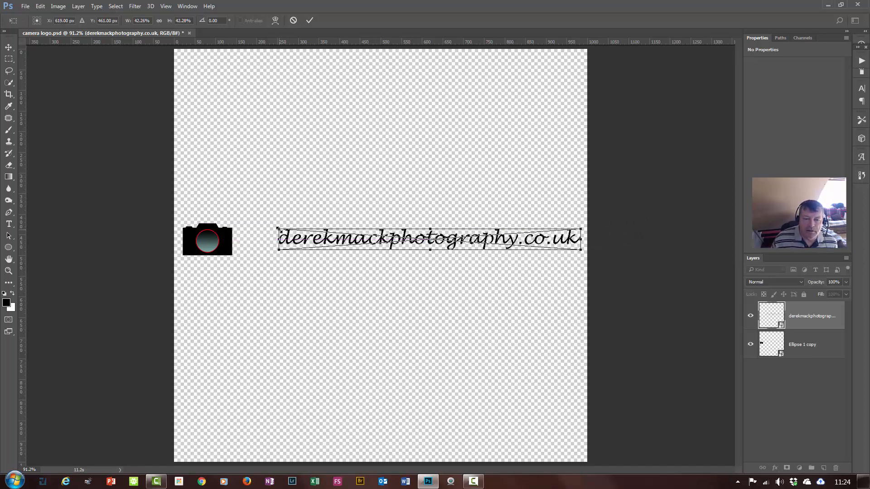
drag(277, 228, 271, 228)
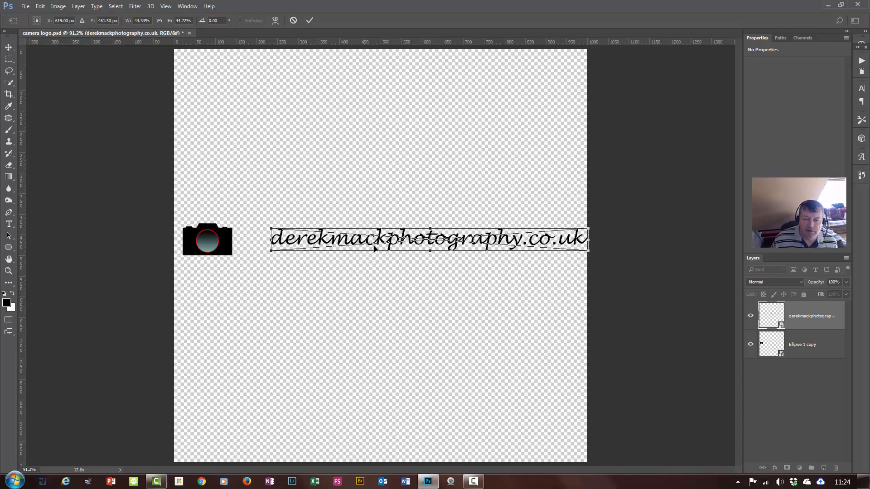
drag(375, 236, 363, 236)
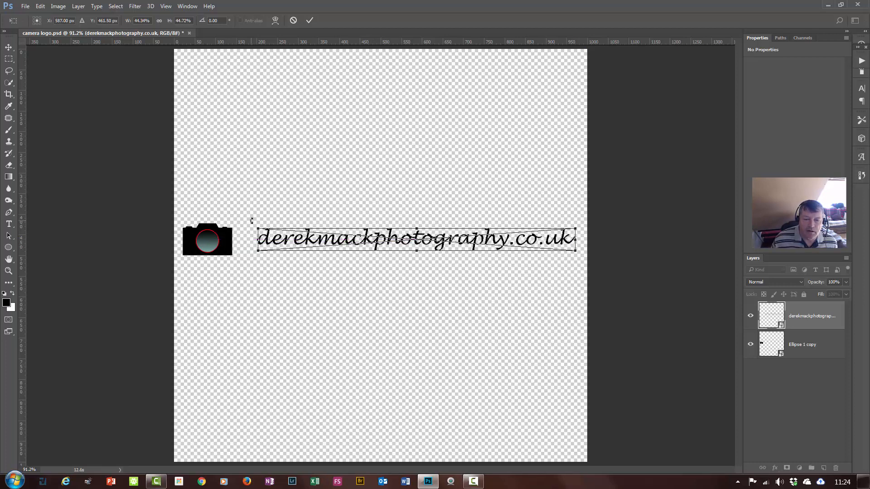
drag(259, 228, 253, 228)
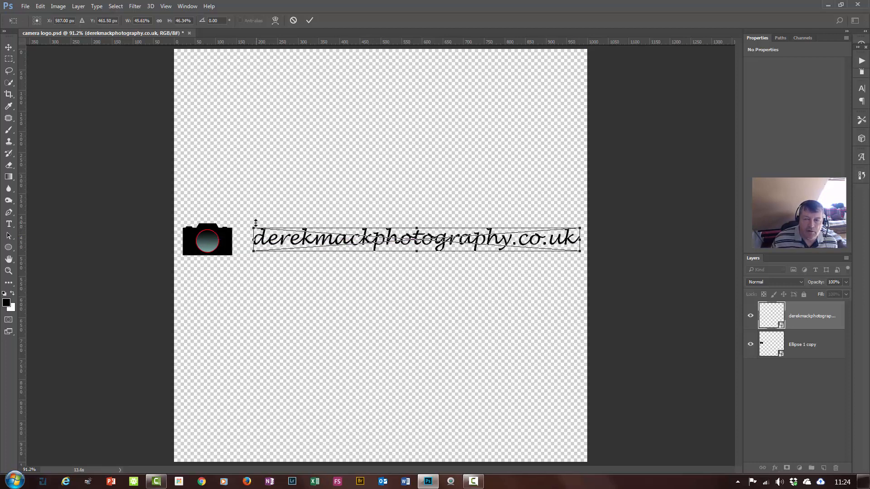
click(308, 21)
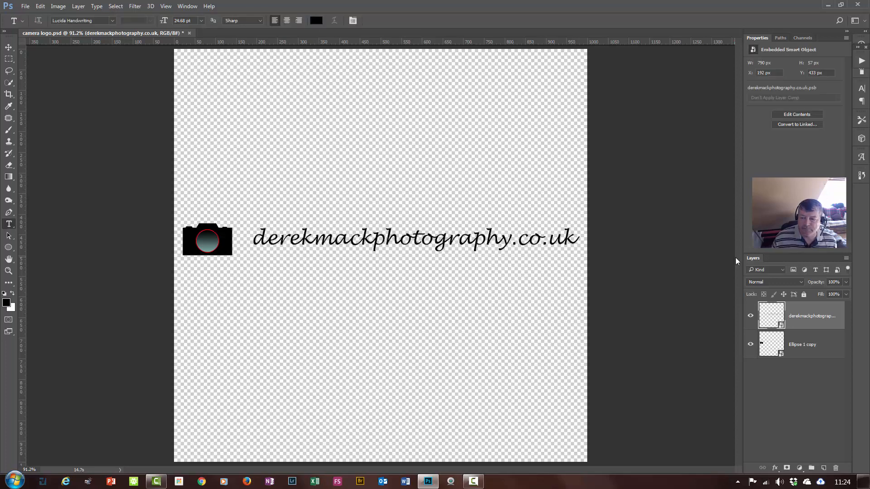
- Scale the camera Smart Object down to about 92 by 60 px and move it closer to the text at about X 80, Y 430 px
click(799, 345)
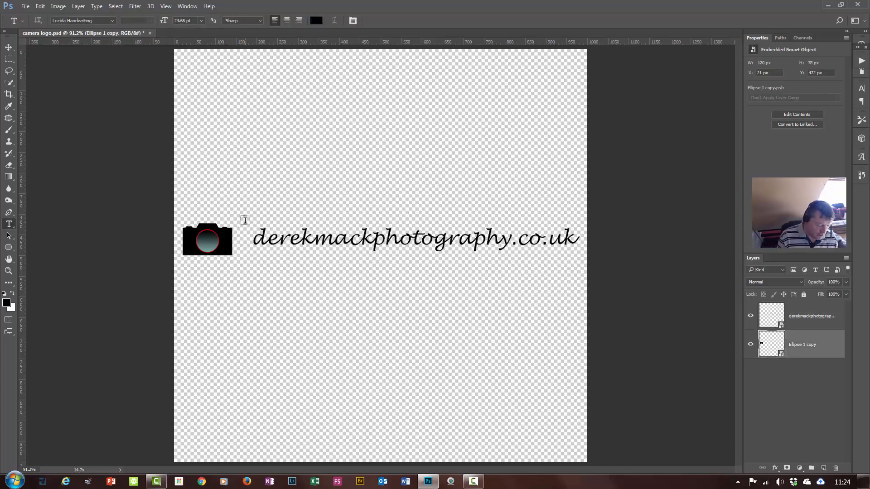
key(ctrl+t)
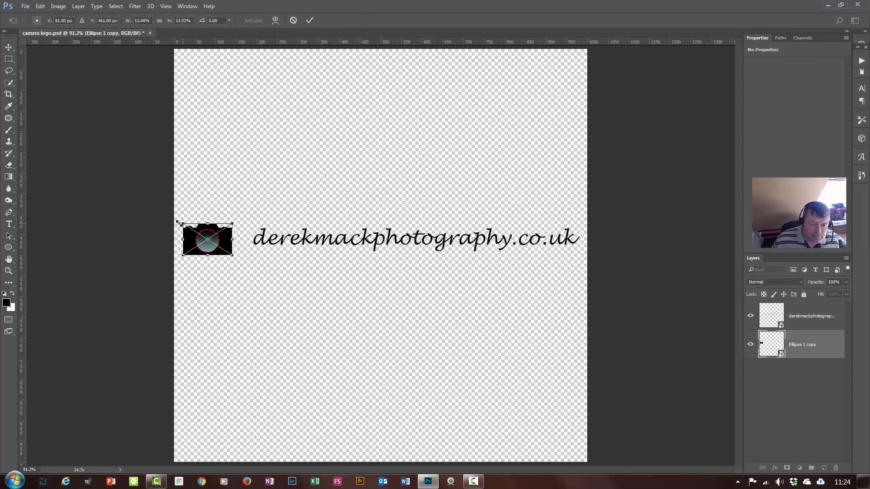
drag(179, 221, 244, 247)
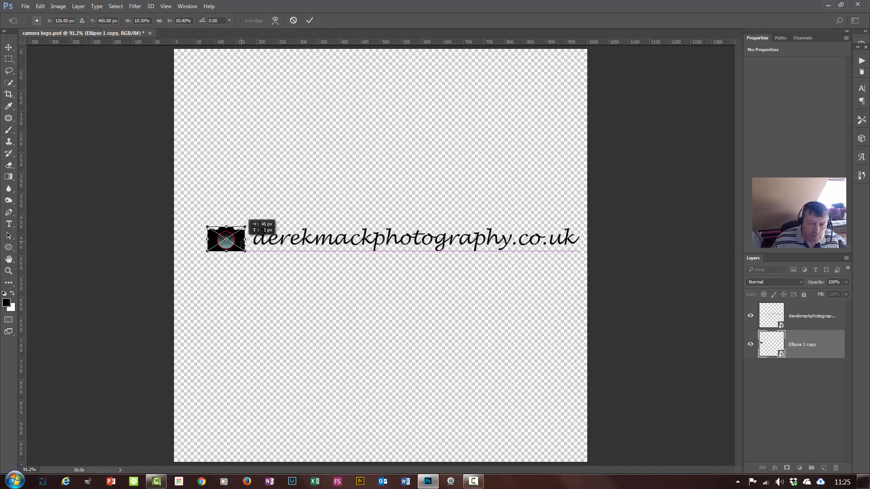
click(313, 19)
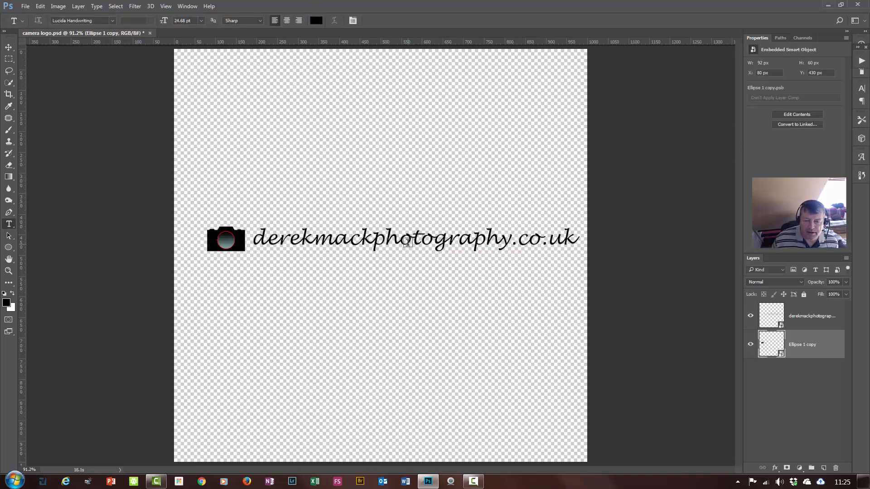
- Enlarge the website text Smart Object to about 818 by 59 px so it starts right beside the camera
click(816, 316)
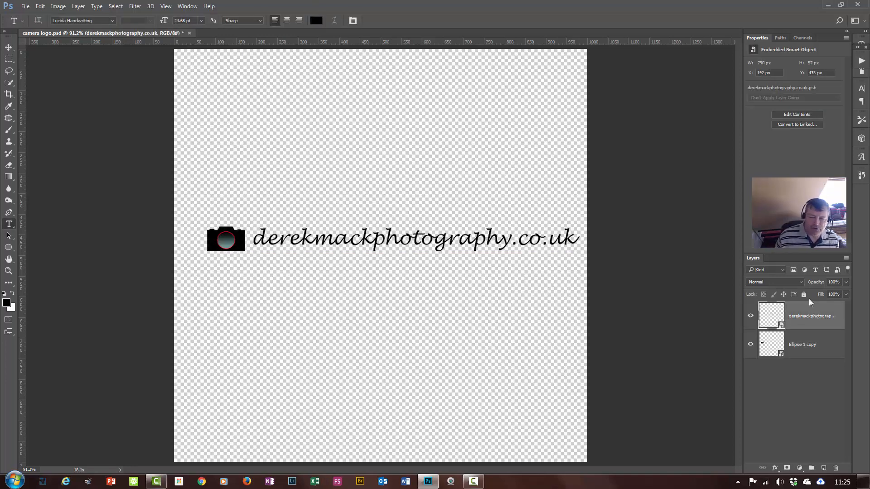
key(ctrl+t)
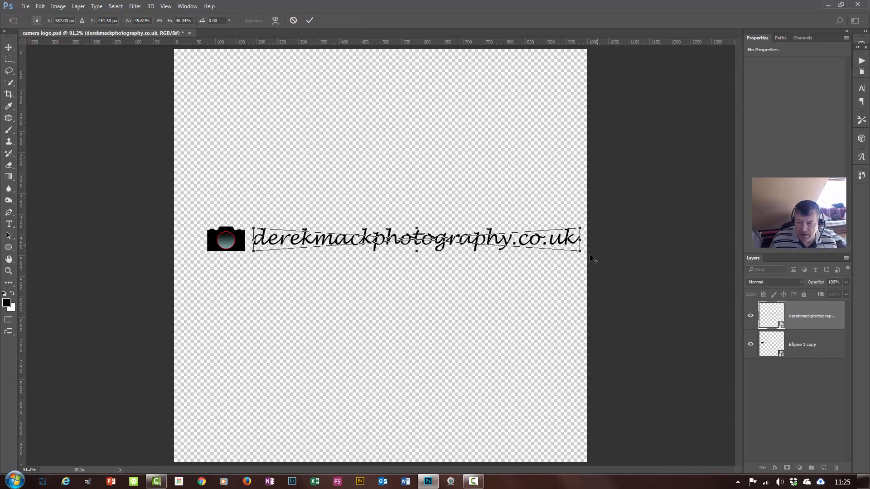
drag(577, 249, 585, 252)
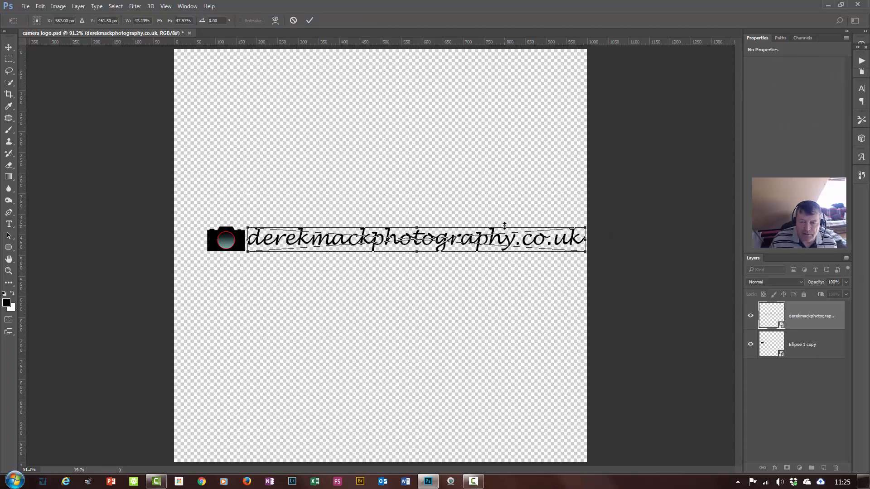
click(309, 20)
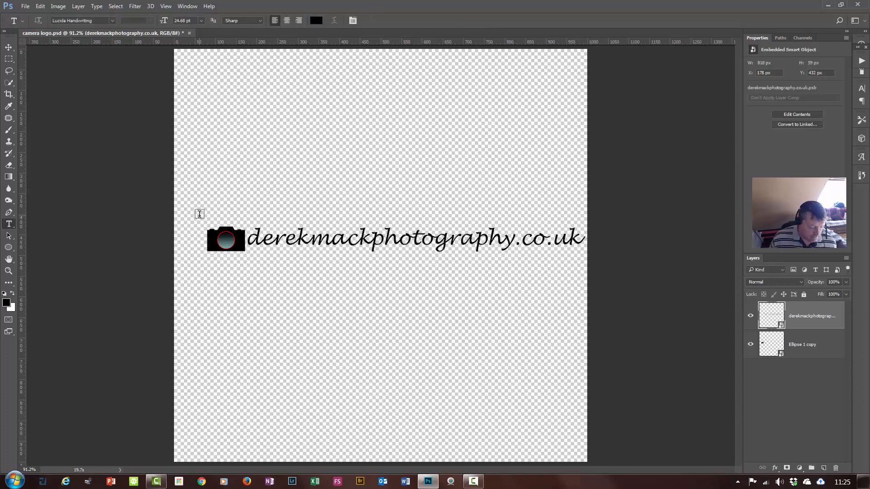
- Move the camera layer up to about X 80, Y 418 px so its base lines up with the website text's baseline
click(821, 349)
click(7, 45)
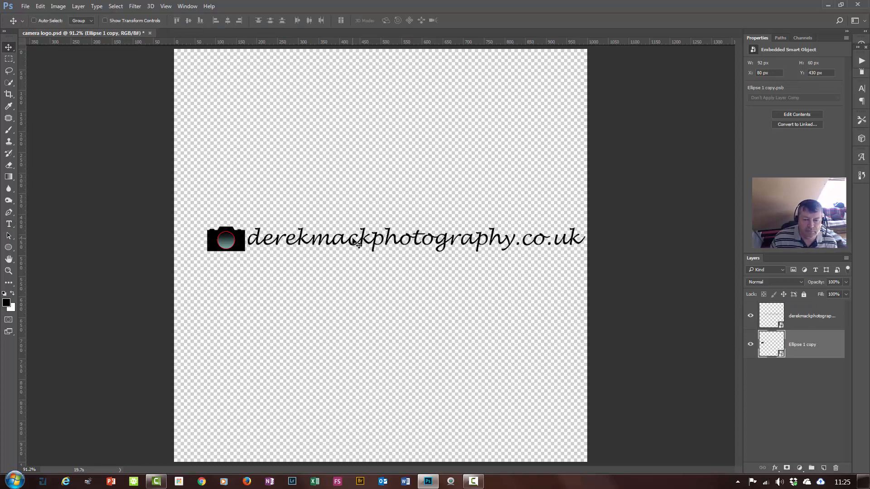
drag(358, 245, 399, 239)
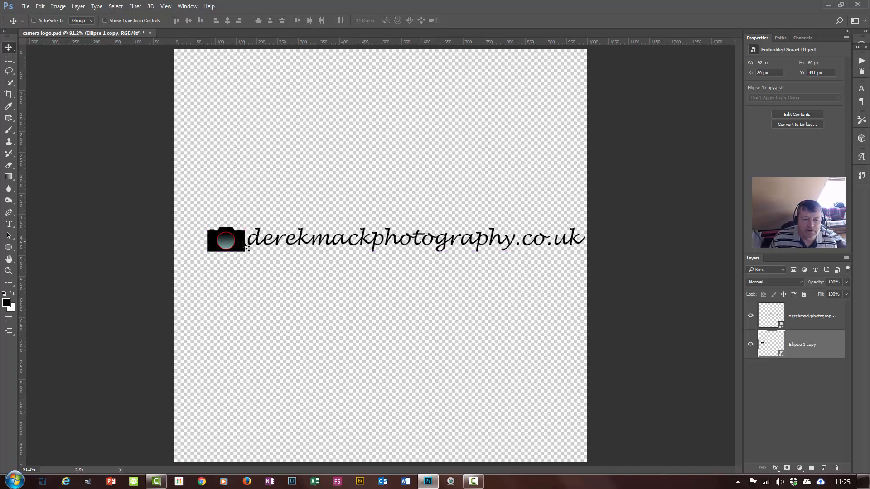
drag(226, 240, 227, 236)
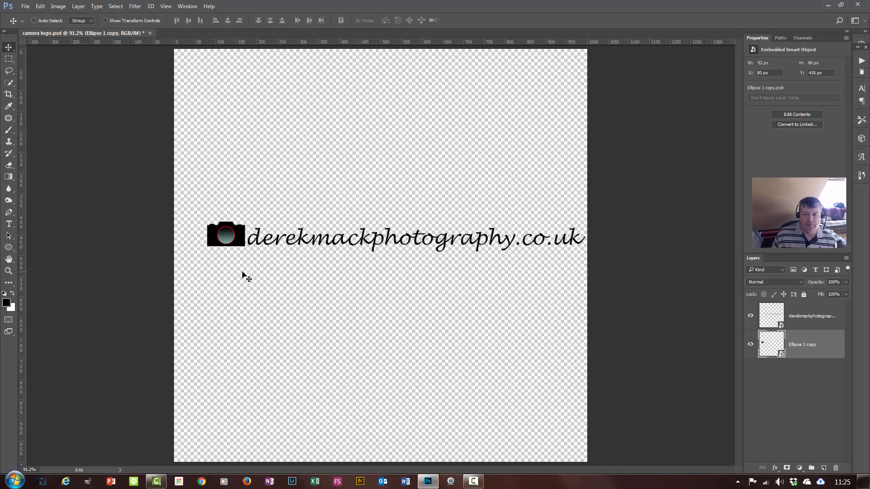
- Combine the camera and website text layers into one Smart Object
shift+click(821, 309)
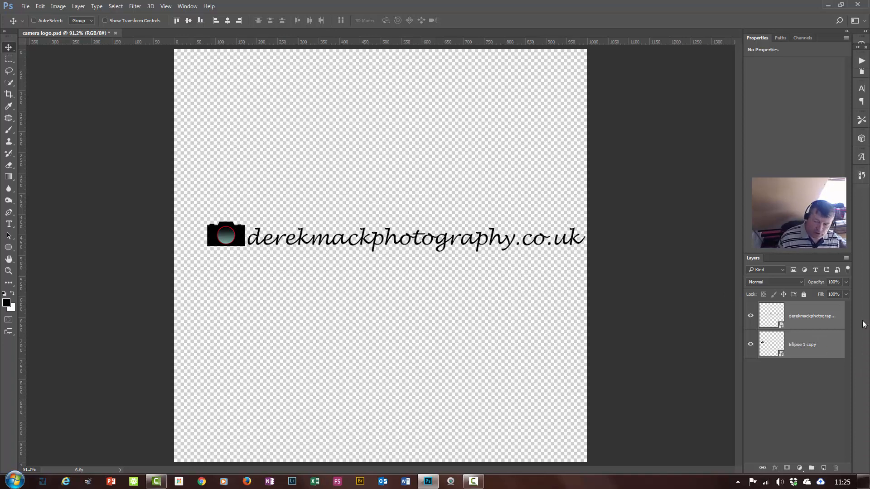
right_click(815, 345)
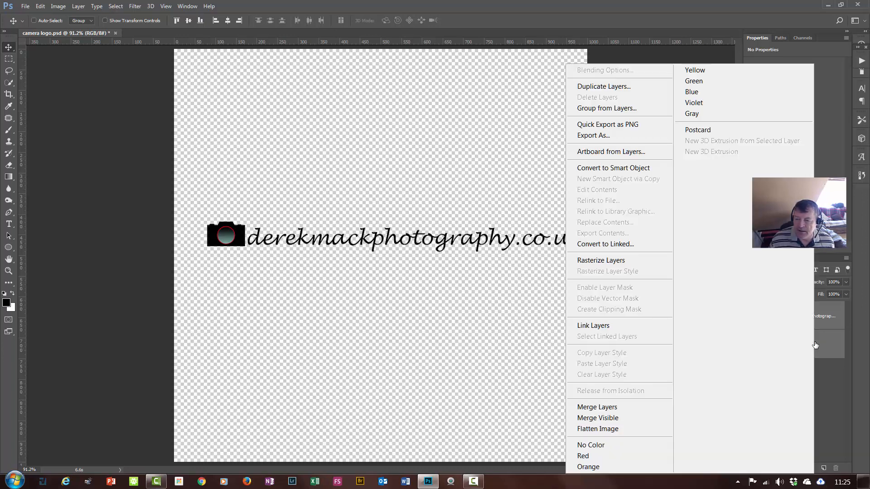
click(627, 168)
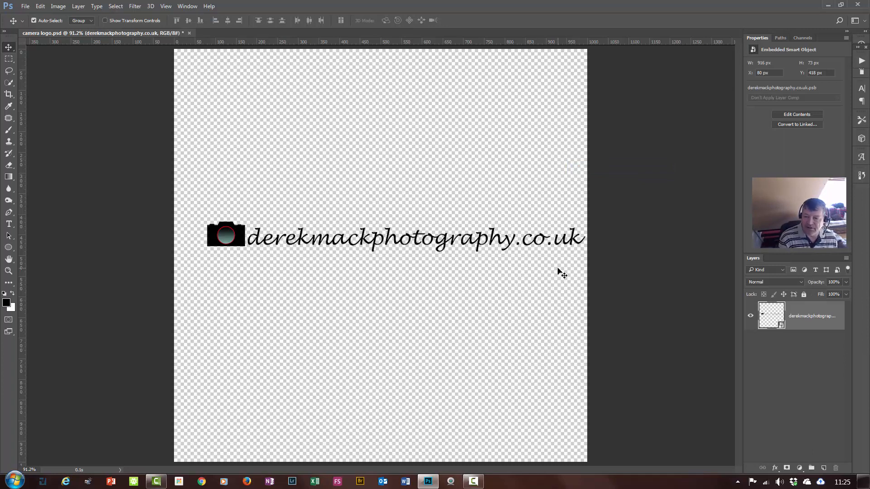
- Scale the combined logo down to about 848 by 68 px and move it to about X 26, Y 421 px
key(ctrl+t)
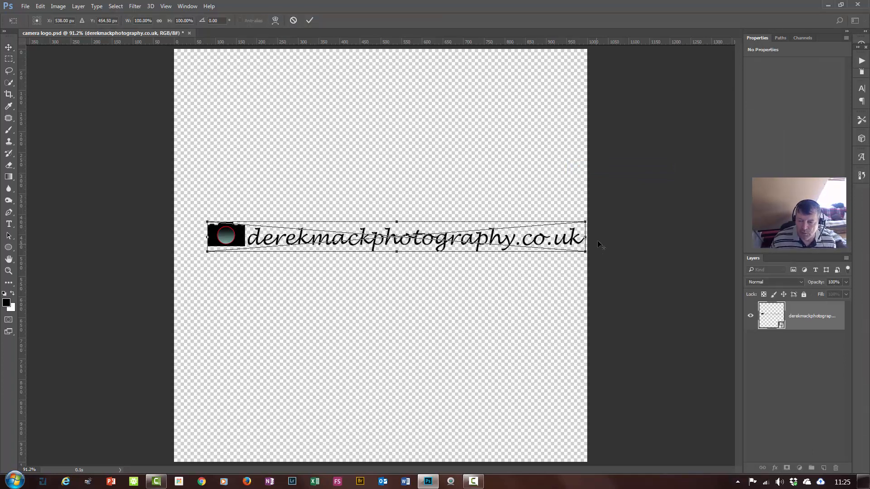
drag(584, 223, 572, 237)
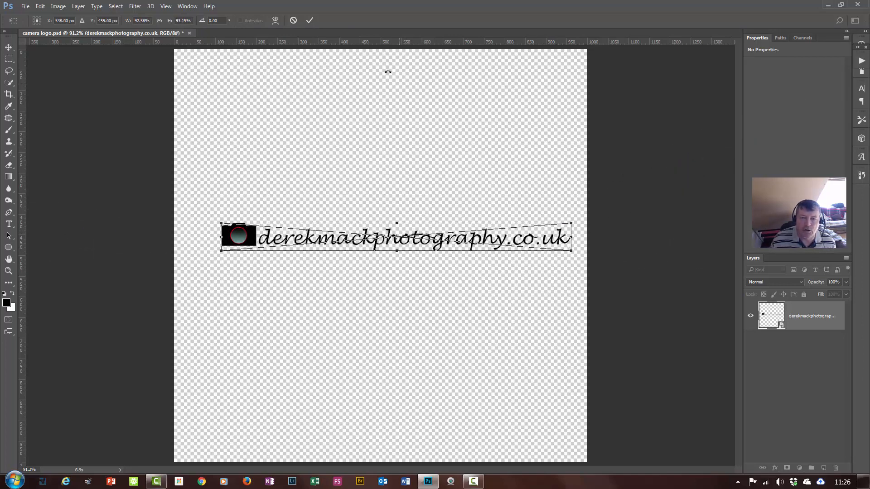
click(310, 20)
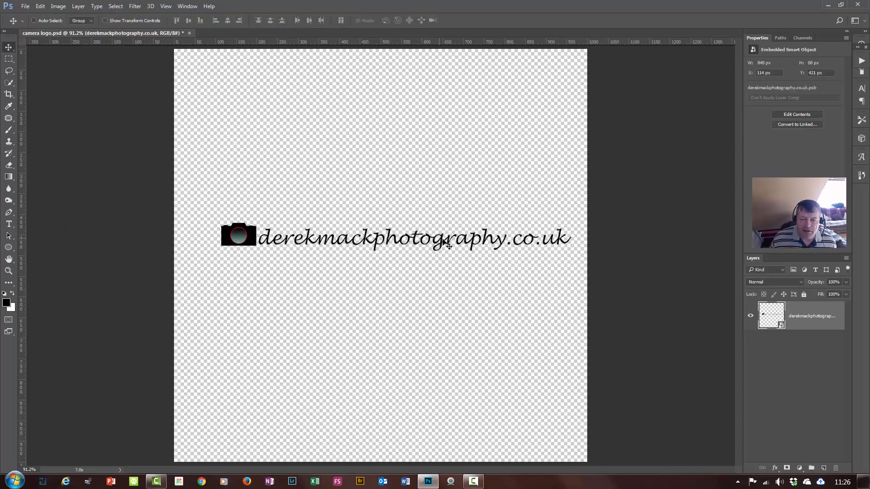
drag(463, 245, 426, 244)
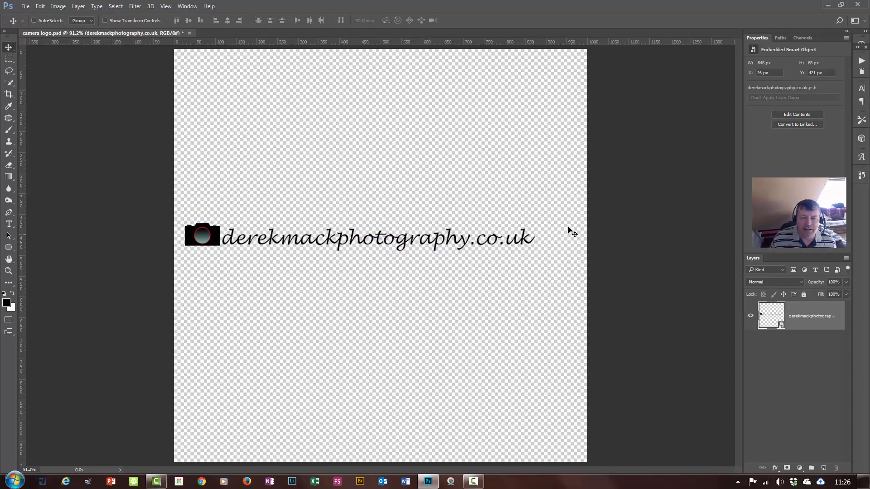